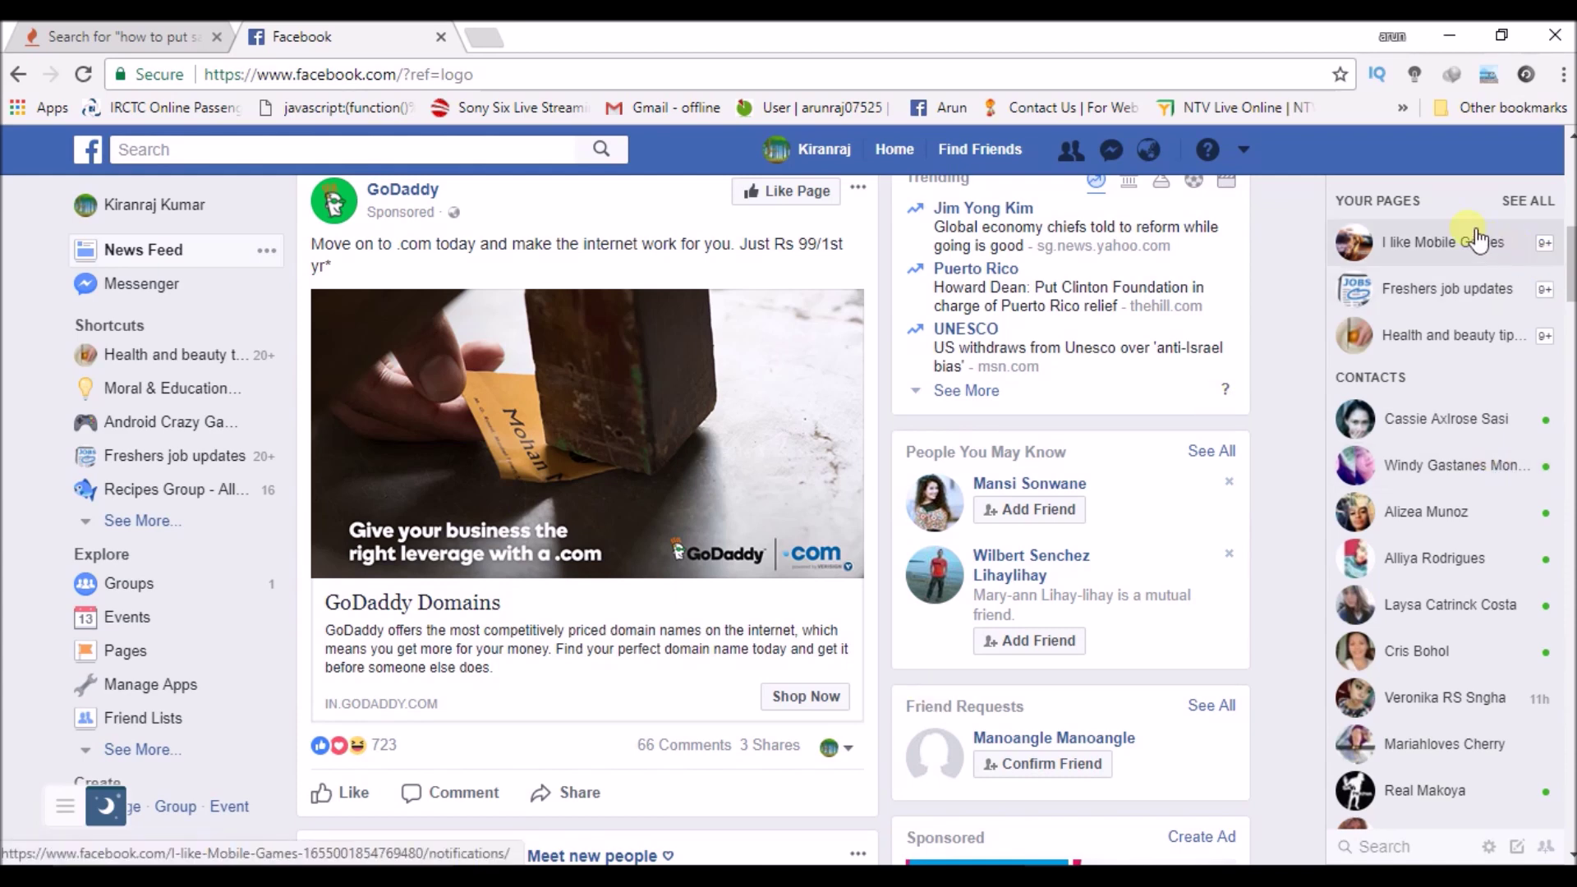
Step: Search Facebook for 'instagram' and list all matching app results
{"action": "mouse_move", "coordinate": [1464, 304]}
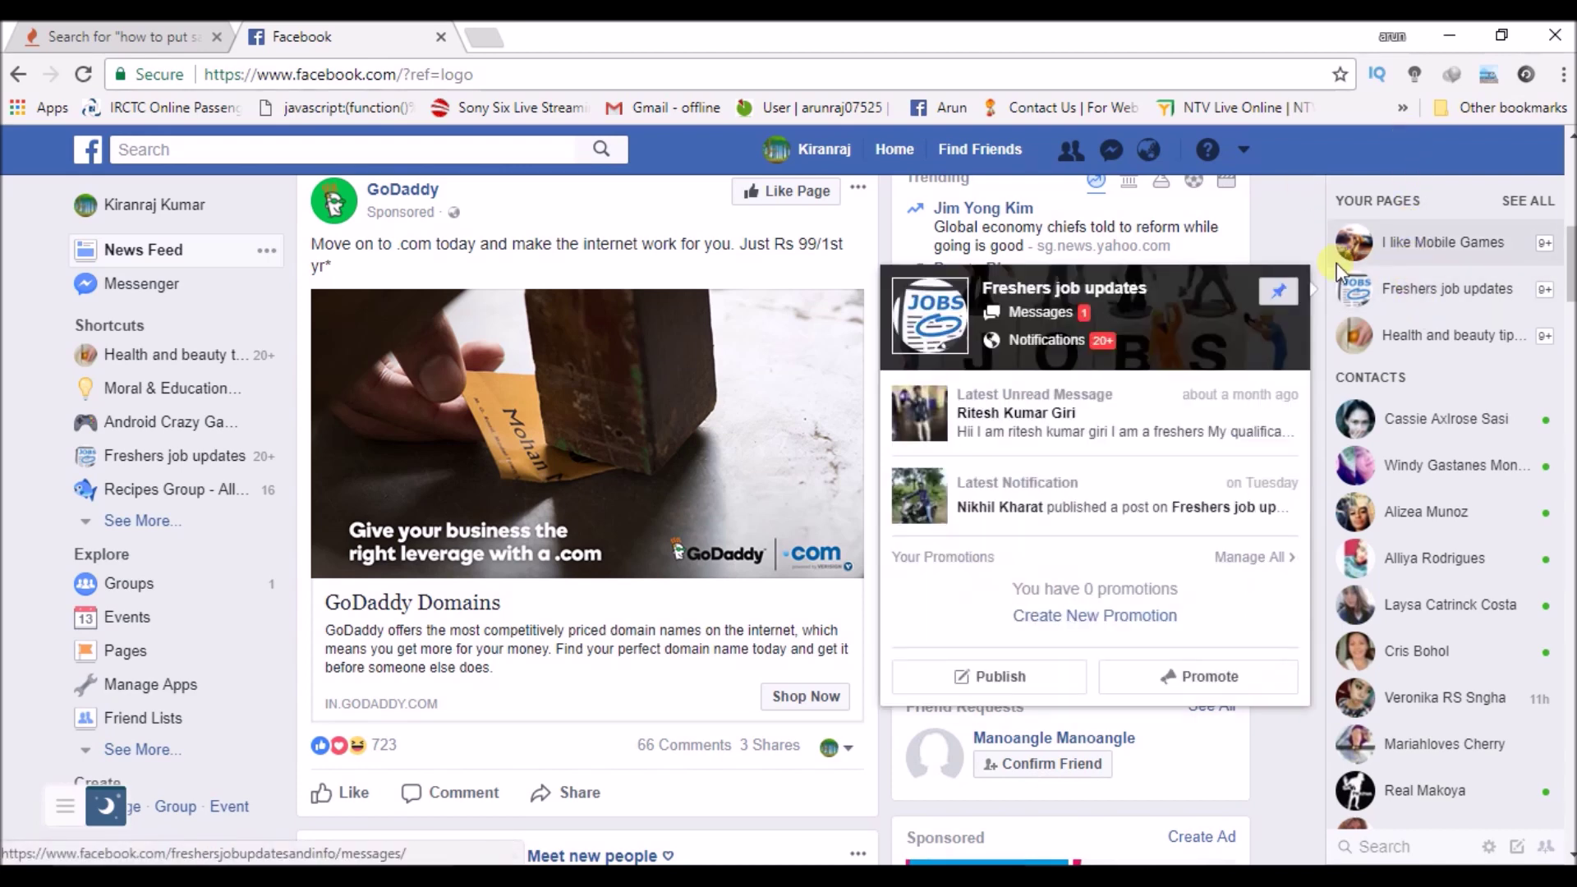
{"action": "mouse_move", "coordinate": [1413, 242]}
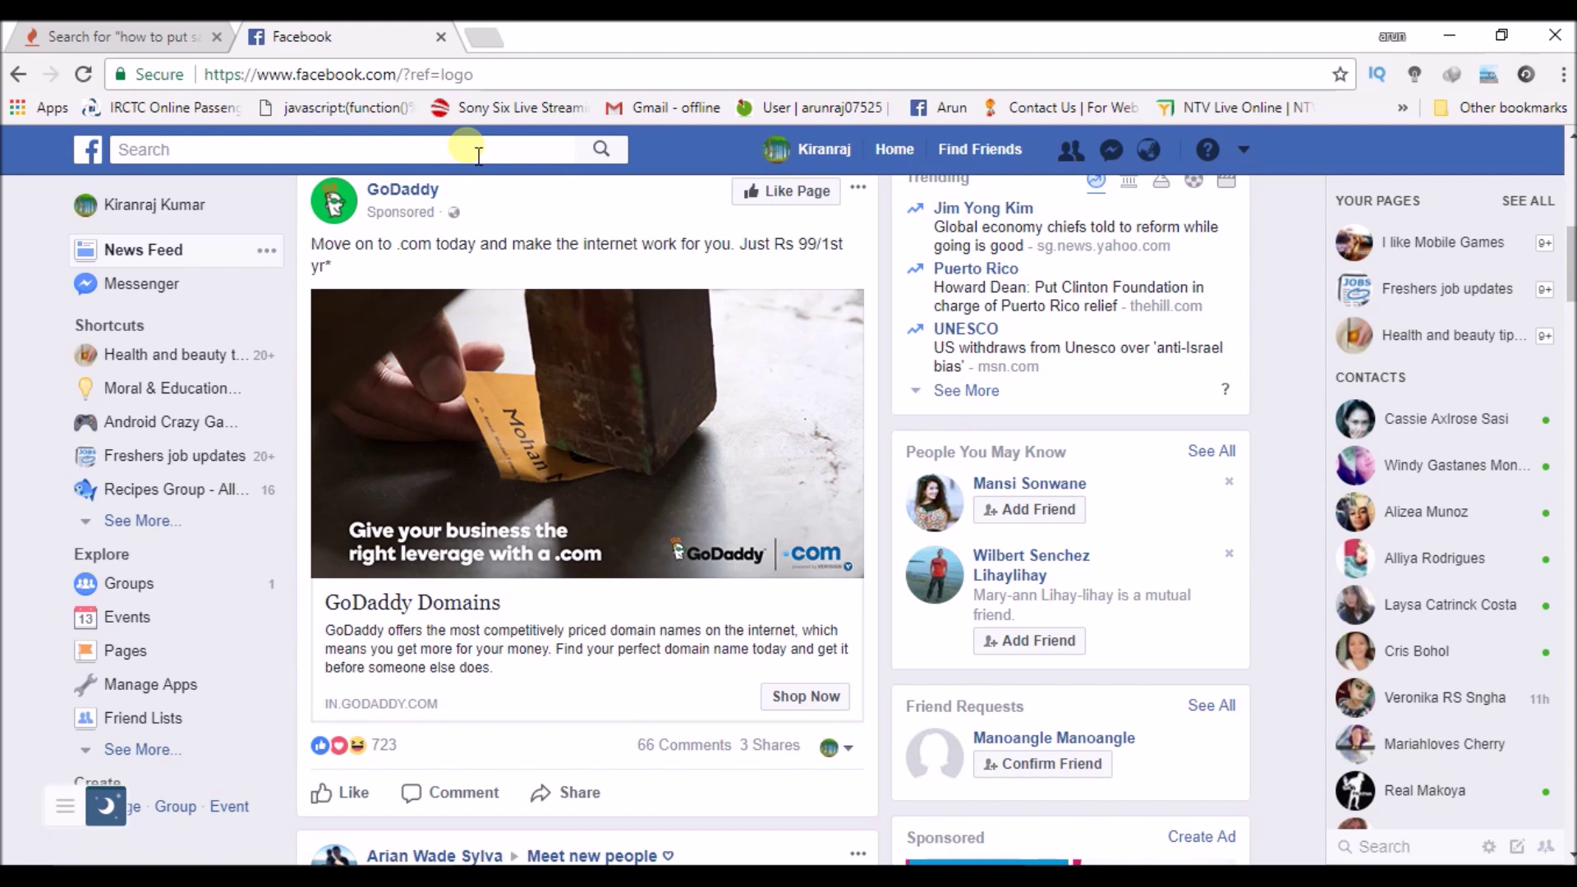
{"action": "left_click", "coordinate": [445, 158]}
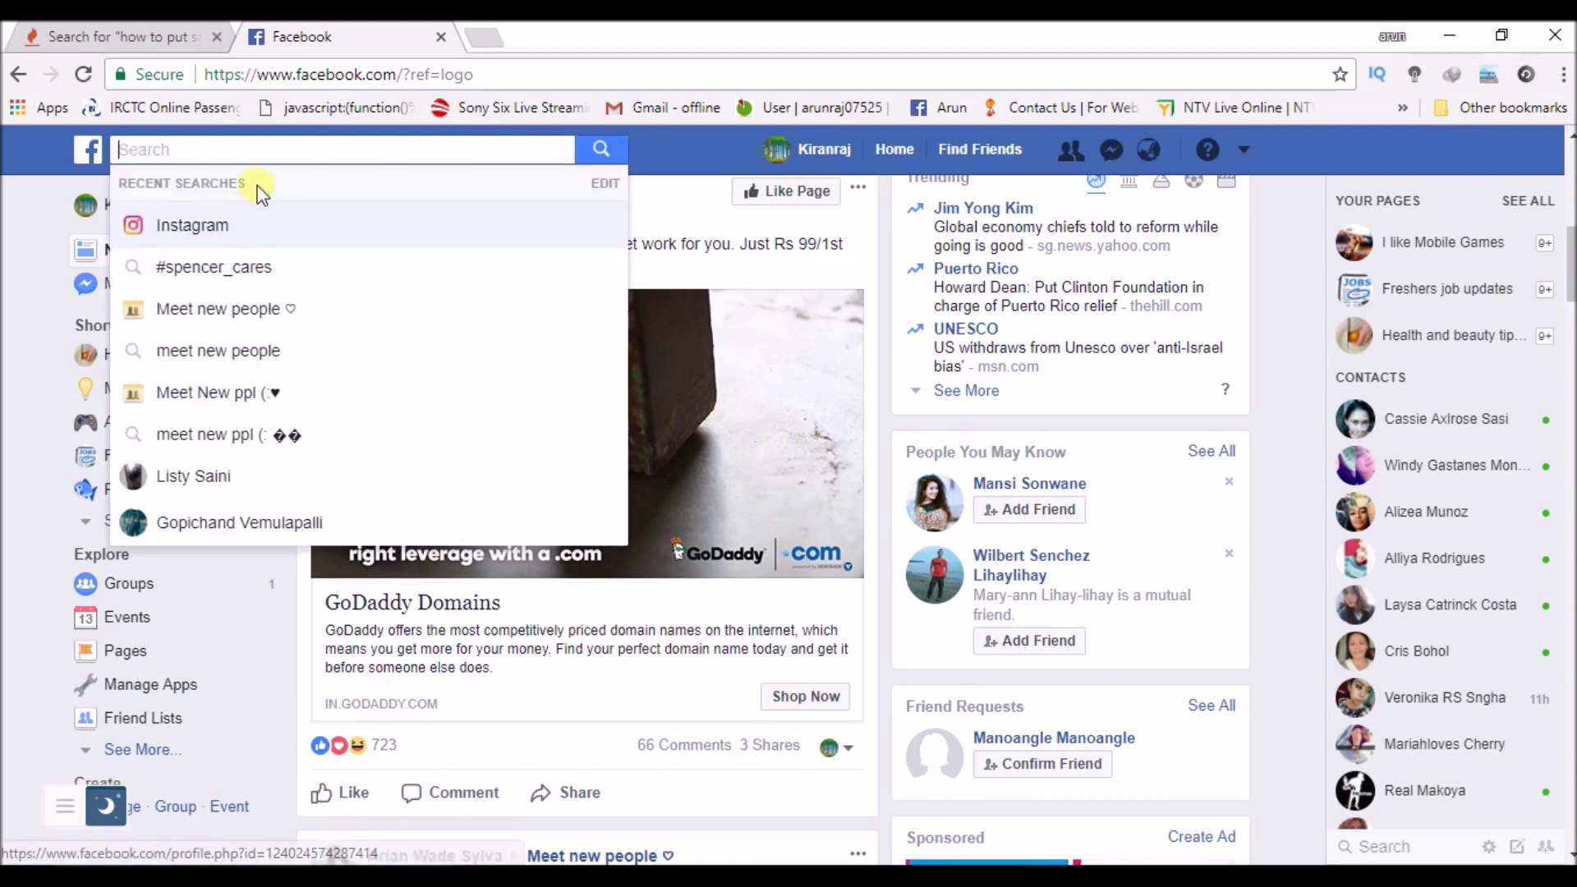
{"action": "type", "text": "insta"}
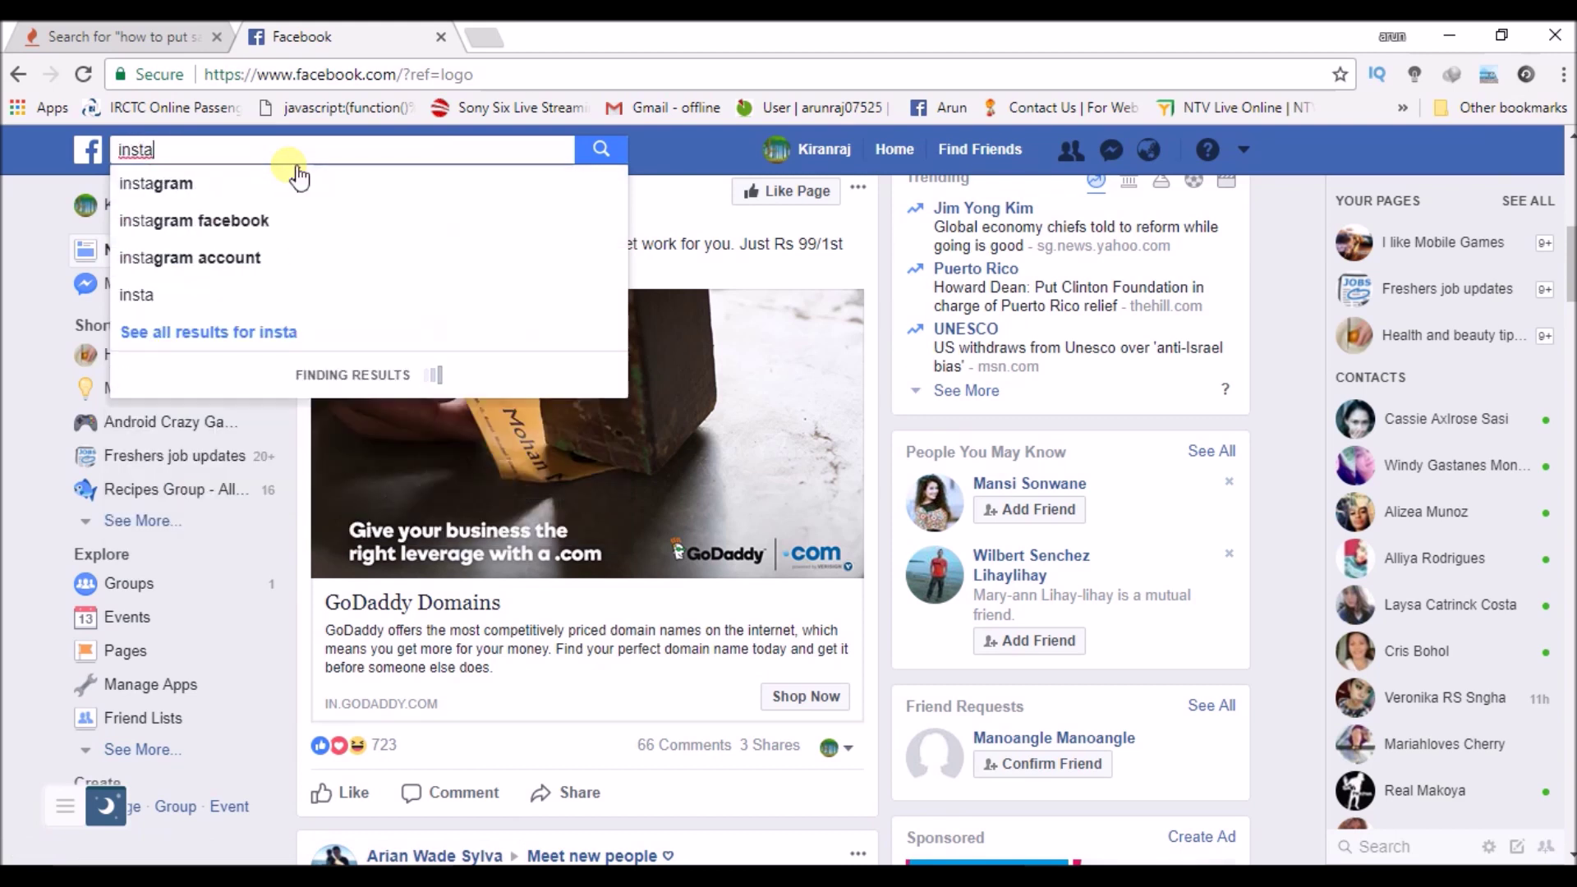
{"action": "type", "text": "gram"}
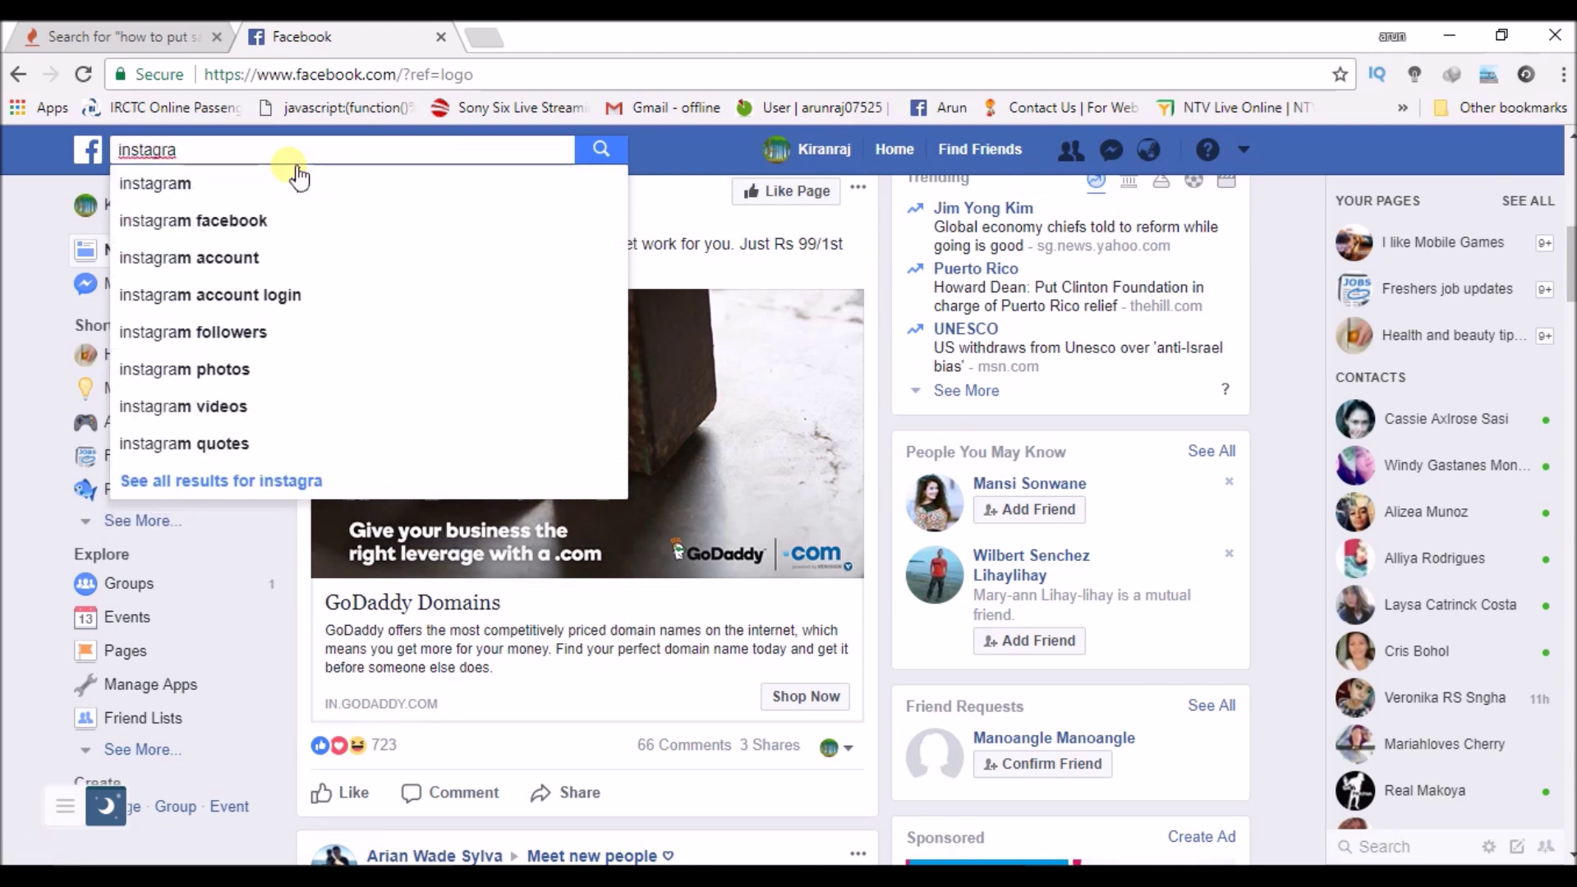
{"action": "left_click", "coordinate": [597, 160]}
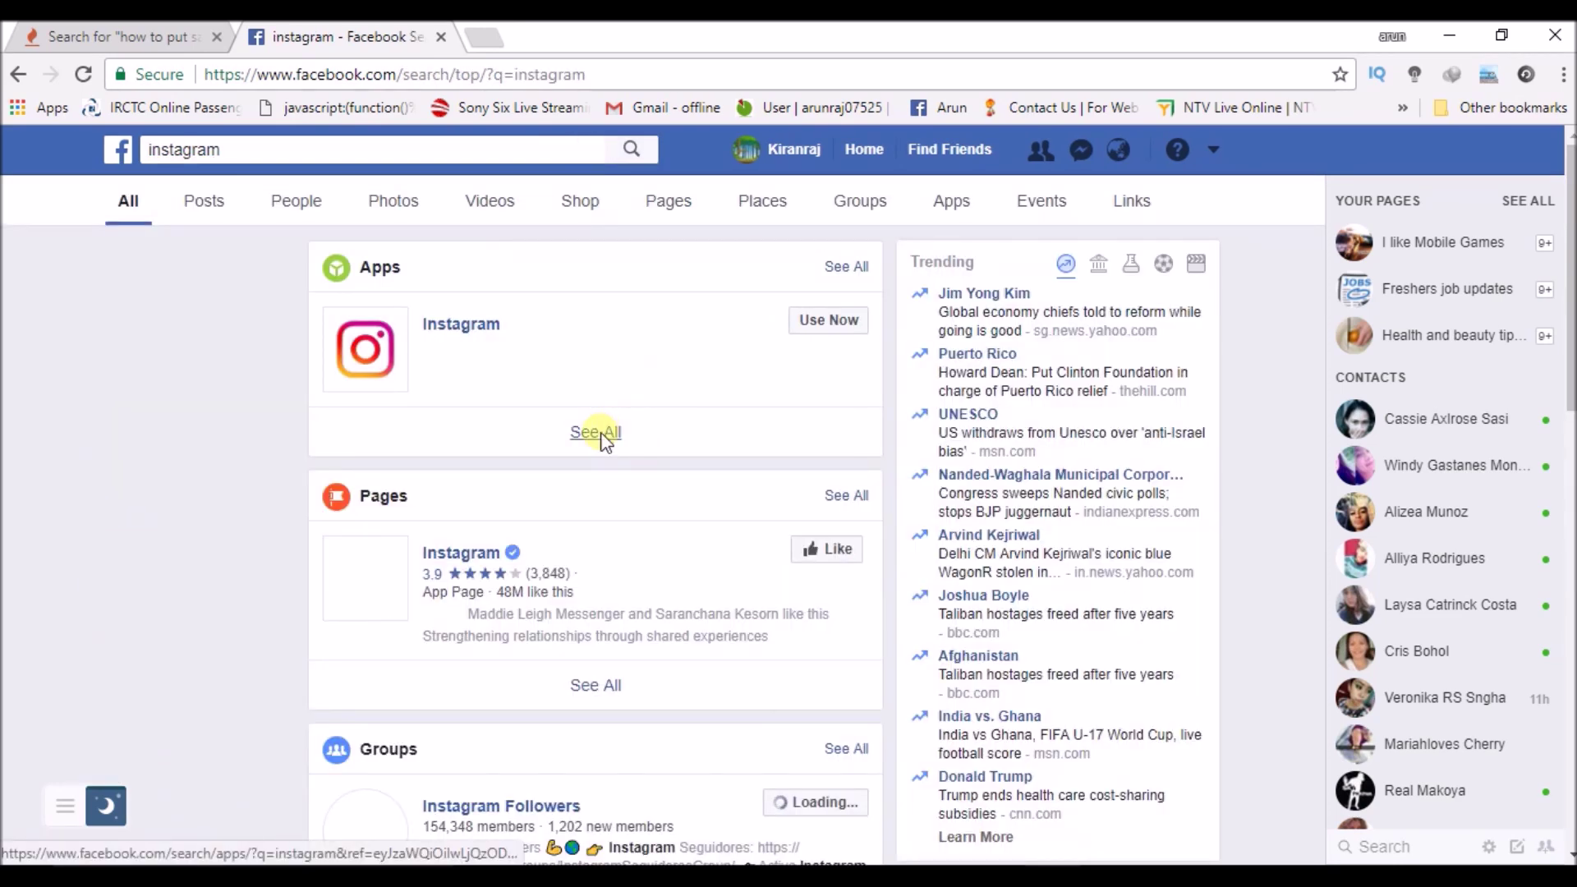
{"action": "left_click", "coordinate": [605, 434]}
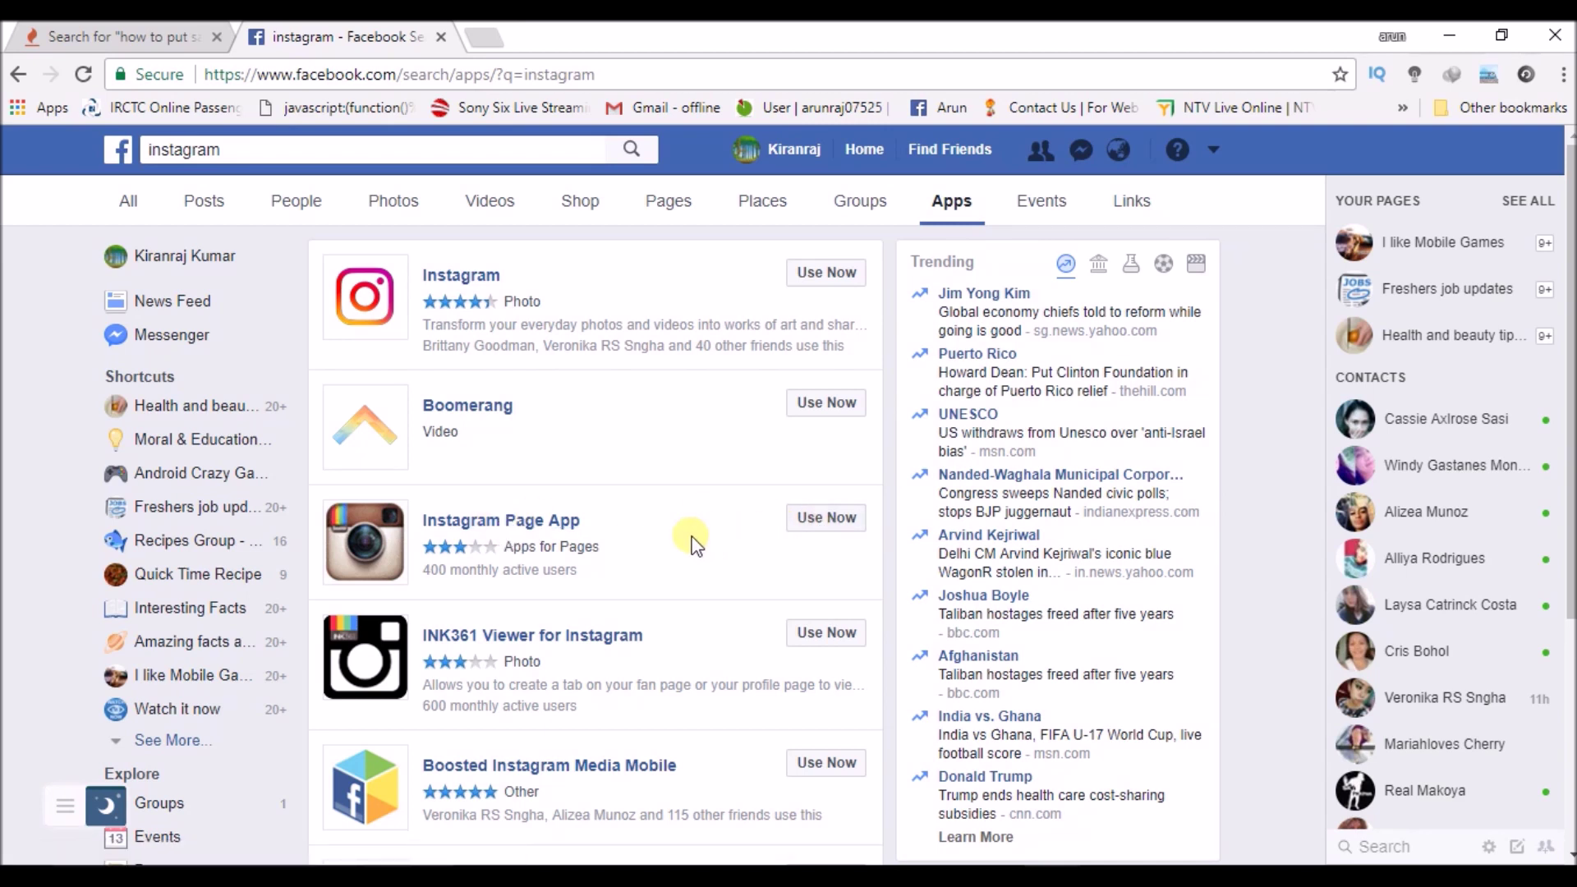
Step: Open Instagram Page App and start adding it free to a Facebook page
{"action": "left_click", "coordinate": [836, 521]}
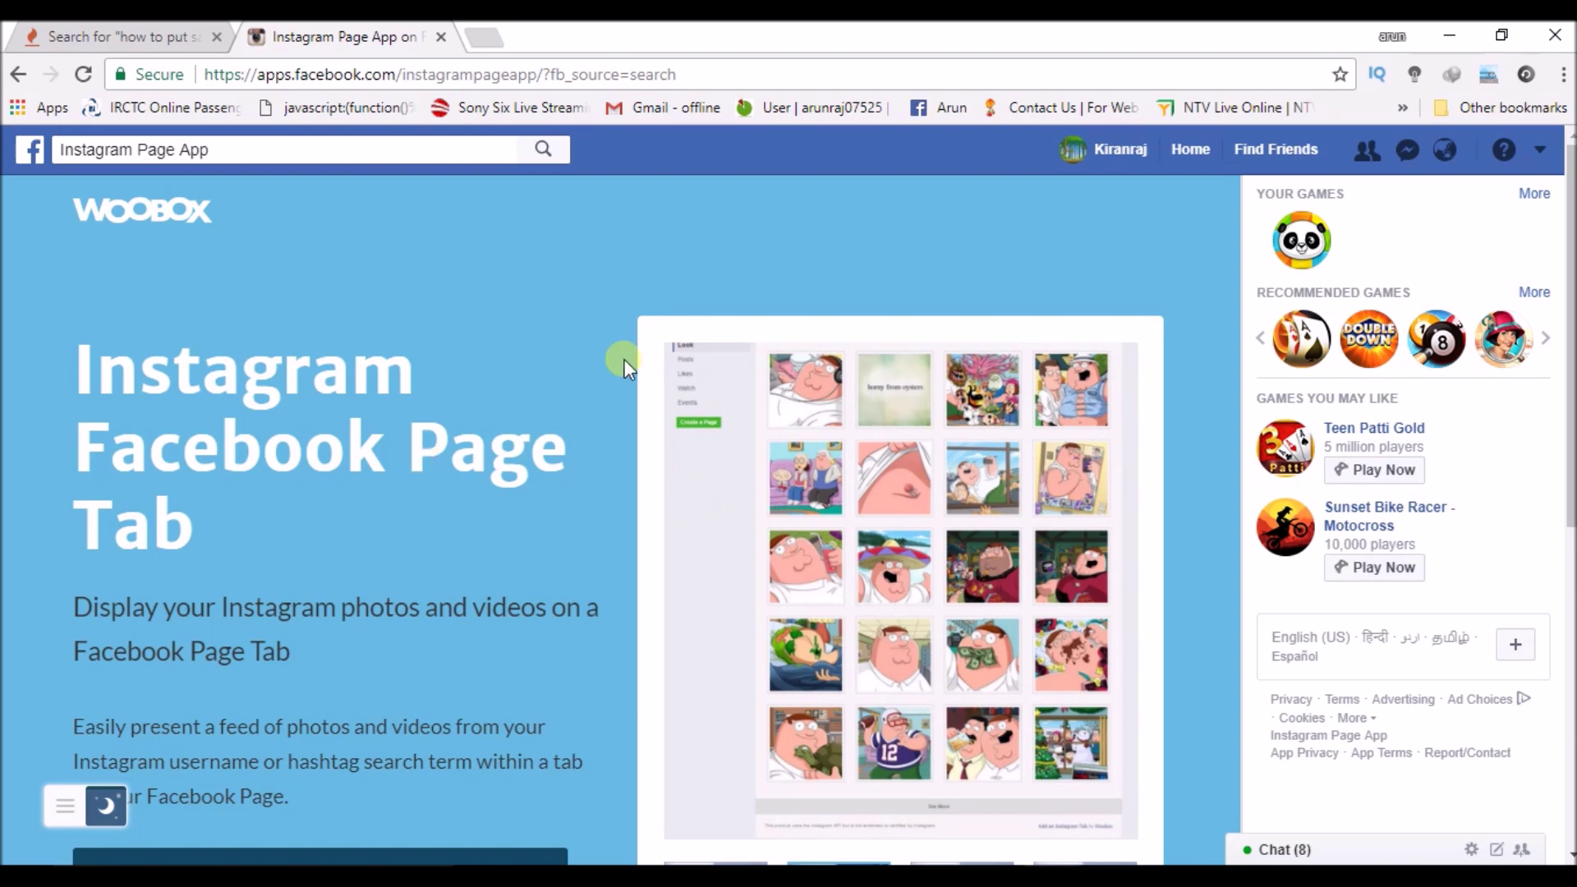
{"action": "scroll", "coordinate": [1569, 275], "scroll_direction": "down", "scroll_amount": 1}
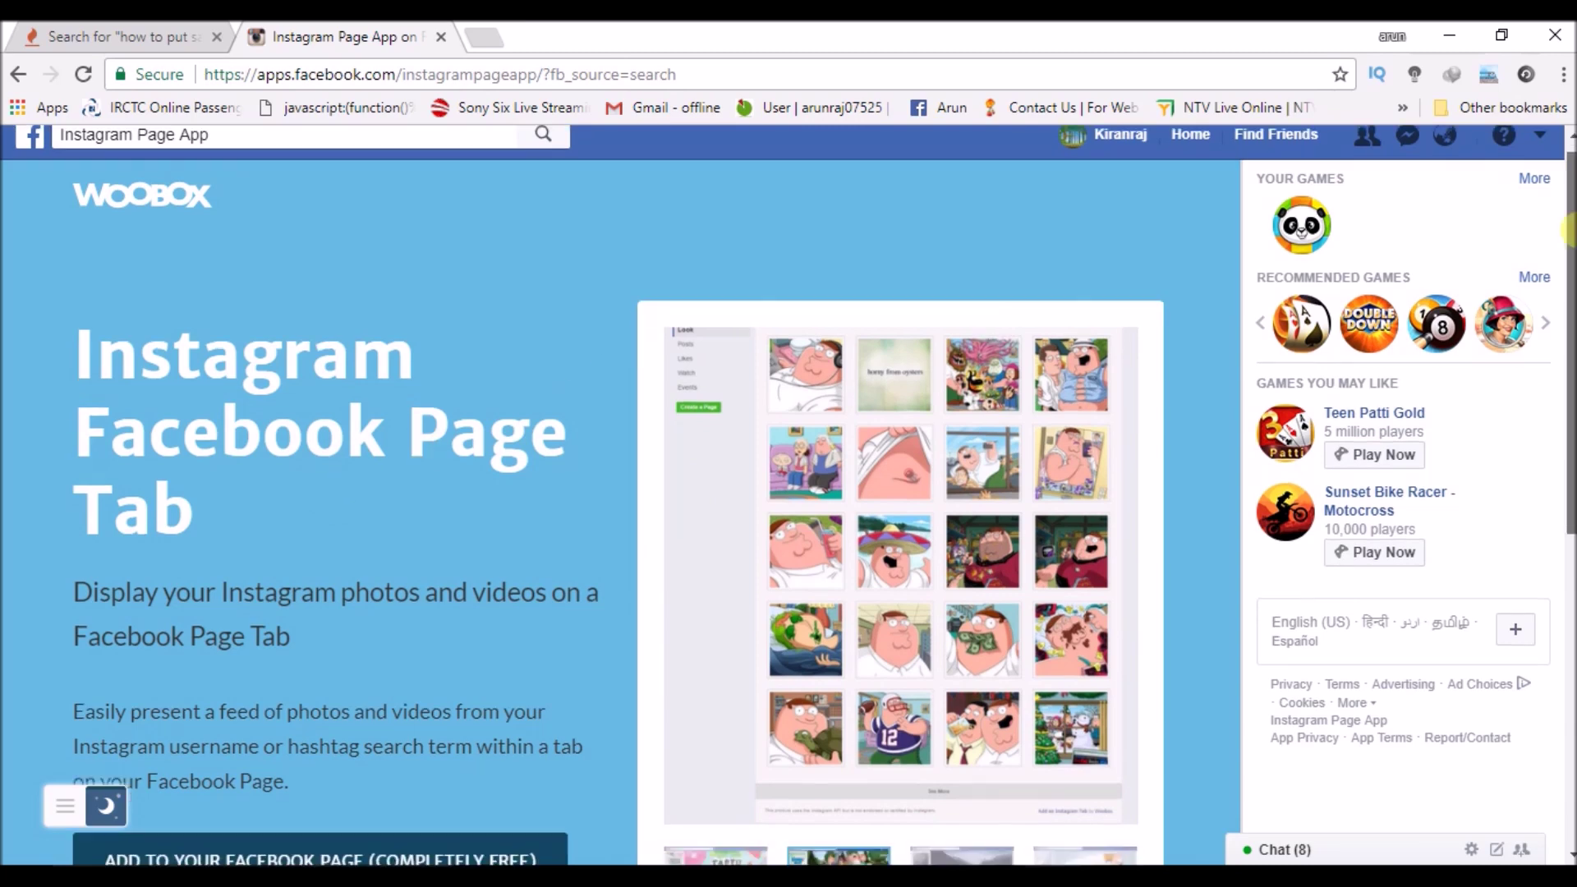
{"action": "scroll", "coordinate": [1569, 275], "scroll_direction": "down", "scroll_amount": 3}
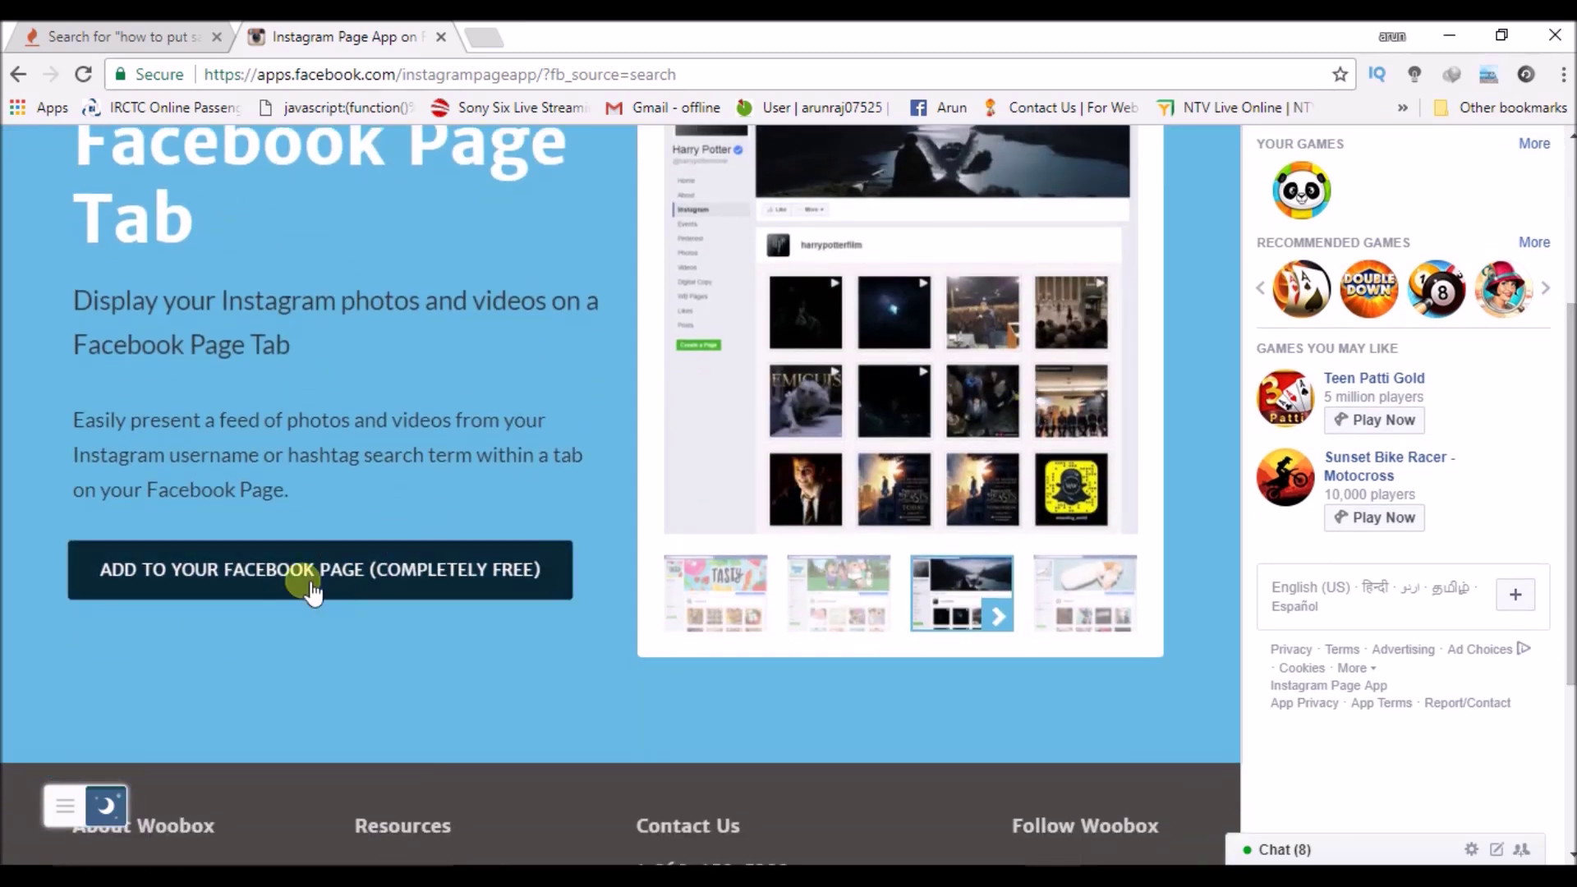
{"action": "left_click", "coordinate": [302, 589]}
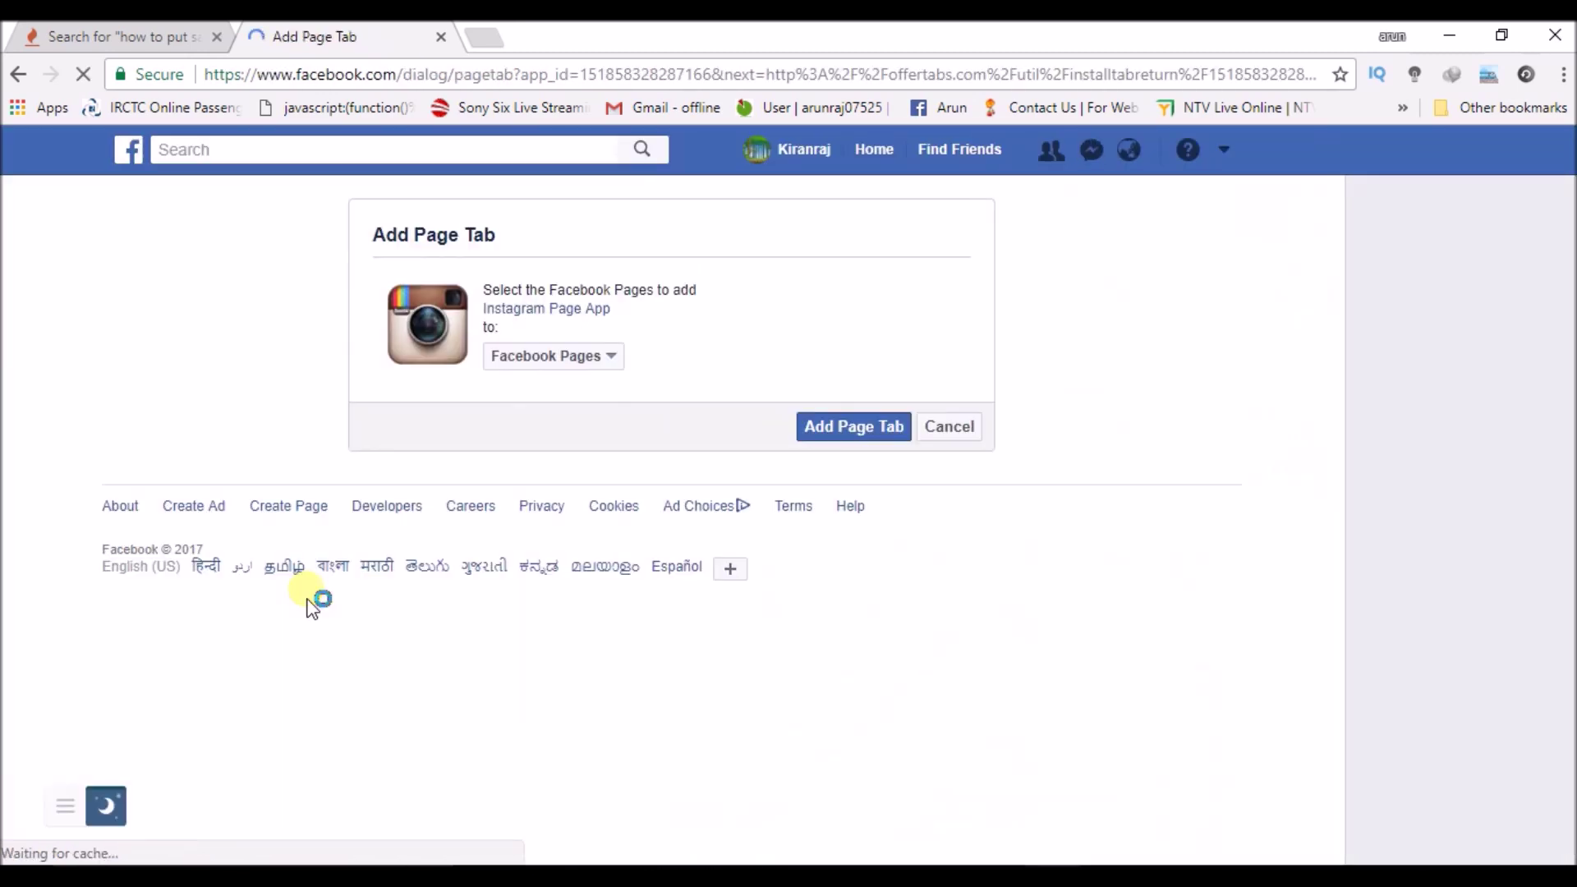
Step: Add the Instagram Page App tab to the Latest SmartPhones page
{"action": "left_click", "coordinate": [599, 361]}
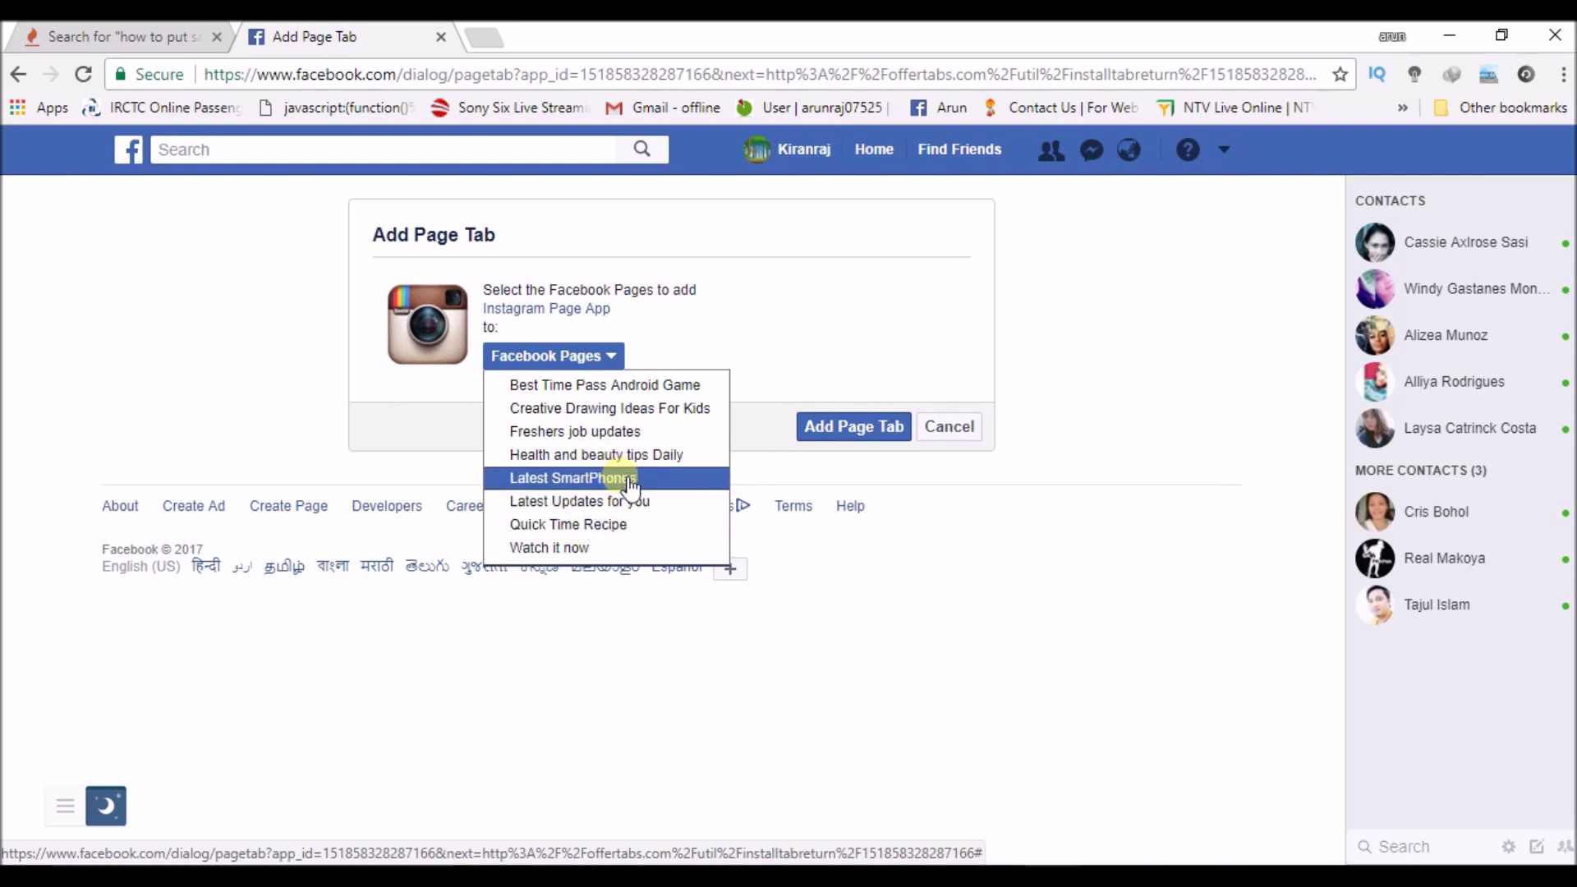
{"action": "left_click", "coordinate": [630, 480]}
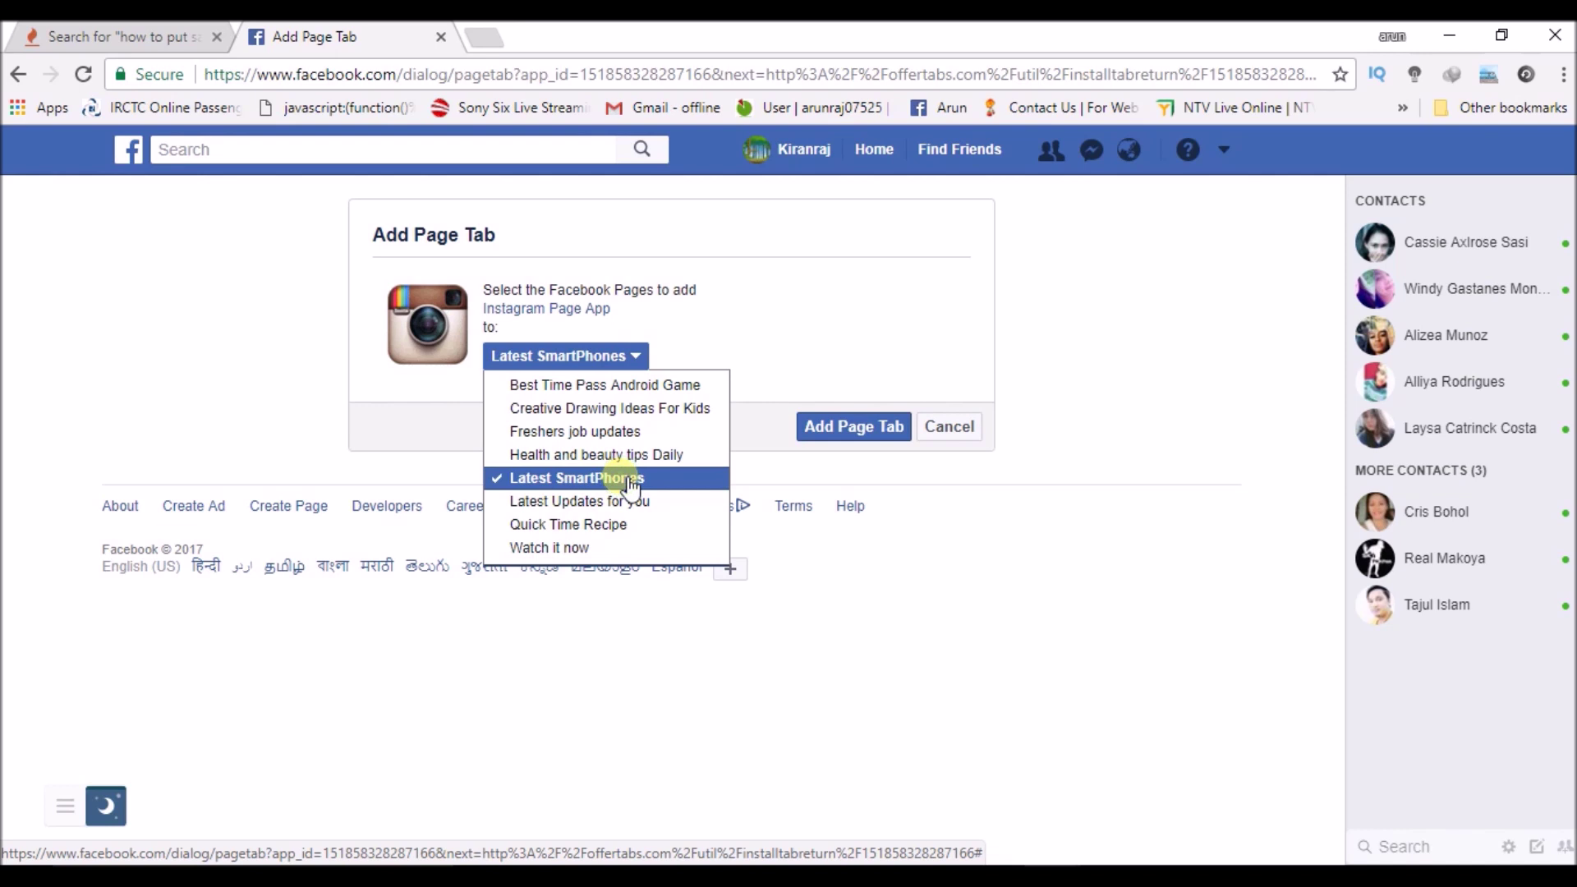
{"action": "left_click", "coordinate": [766, 357]}
{"action": "left_click", "coordinate": [844, 428]}
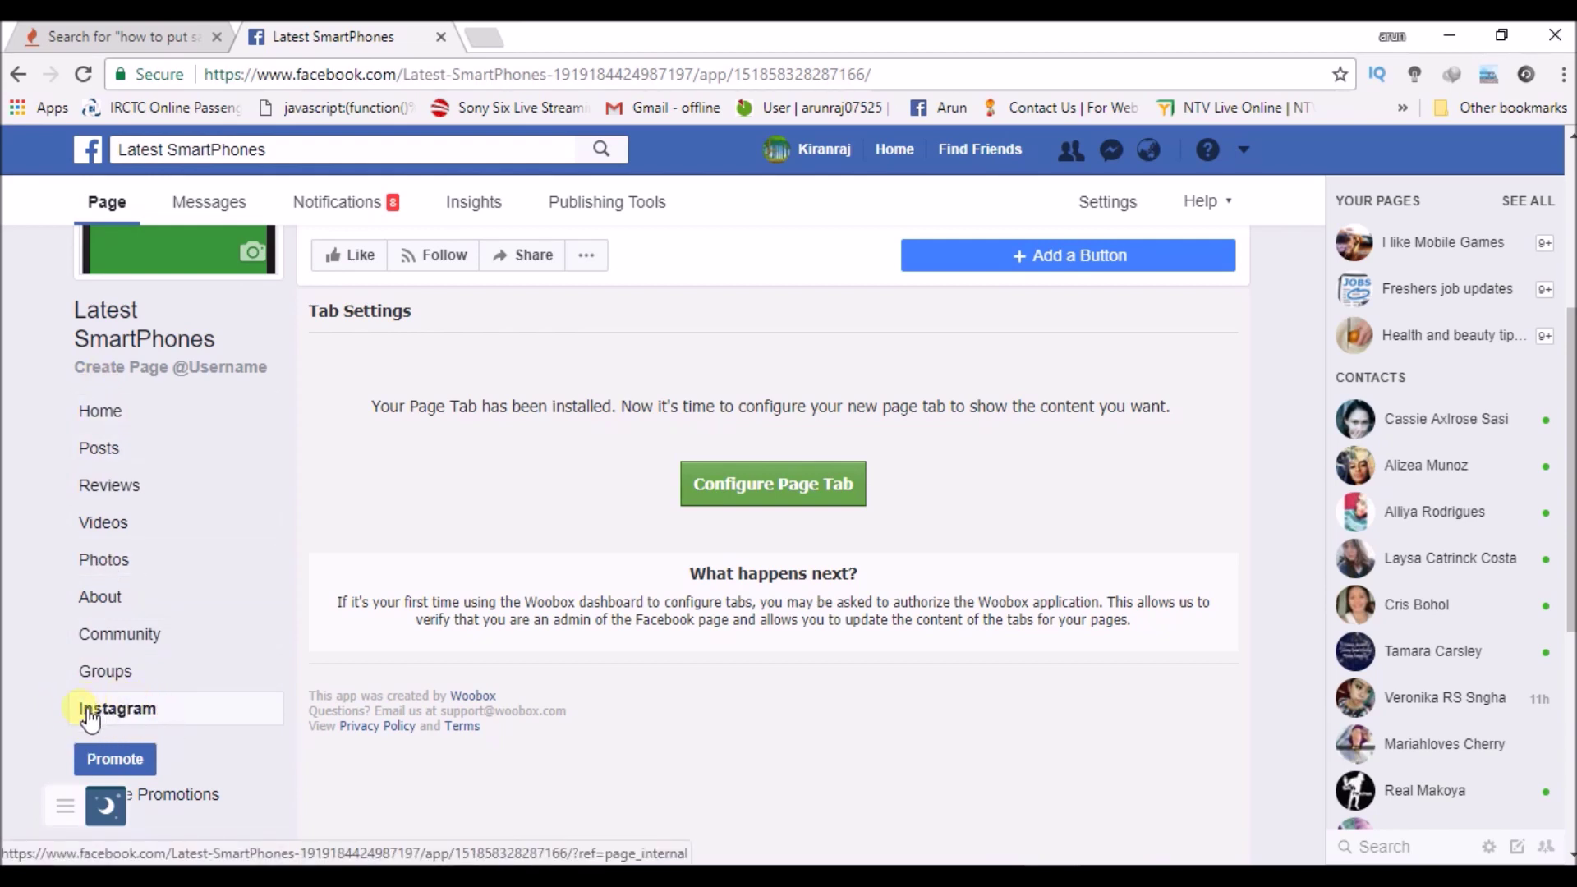
Step: Configure the new tab's Photo Mode as Photos With Tag, ready to enter the tag
{"action": "left_click", "coordinate": [792, 497]}
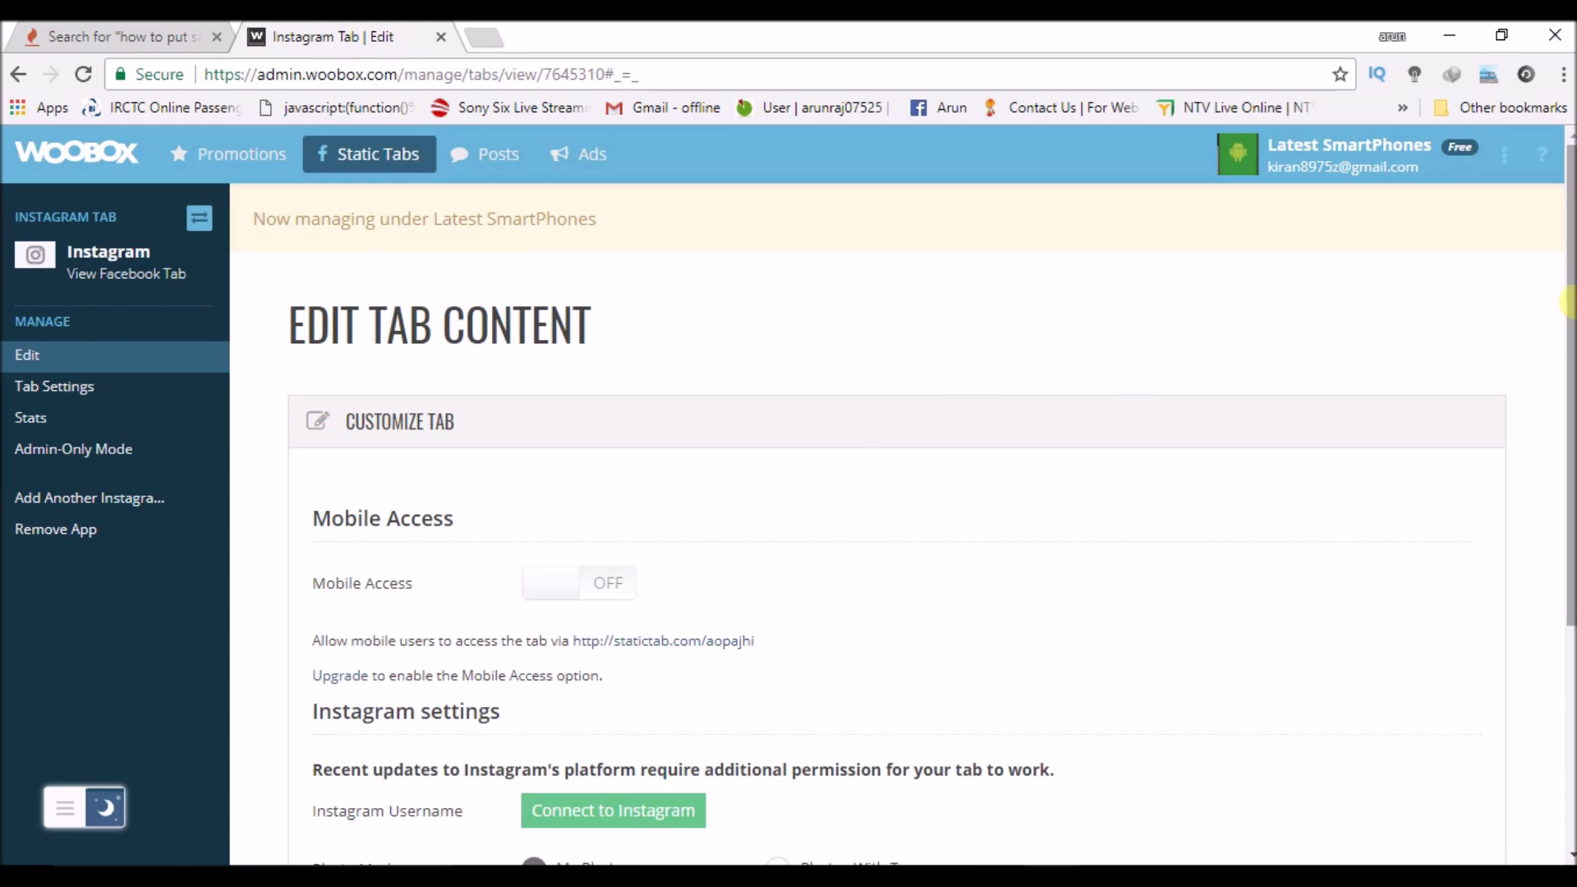
{"action": "left_click_drag", "start_coordinate": [1571, 302], "coordinate": [1570, 412]}
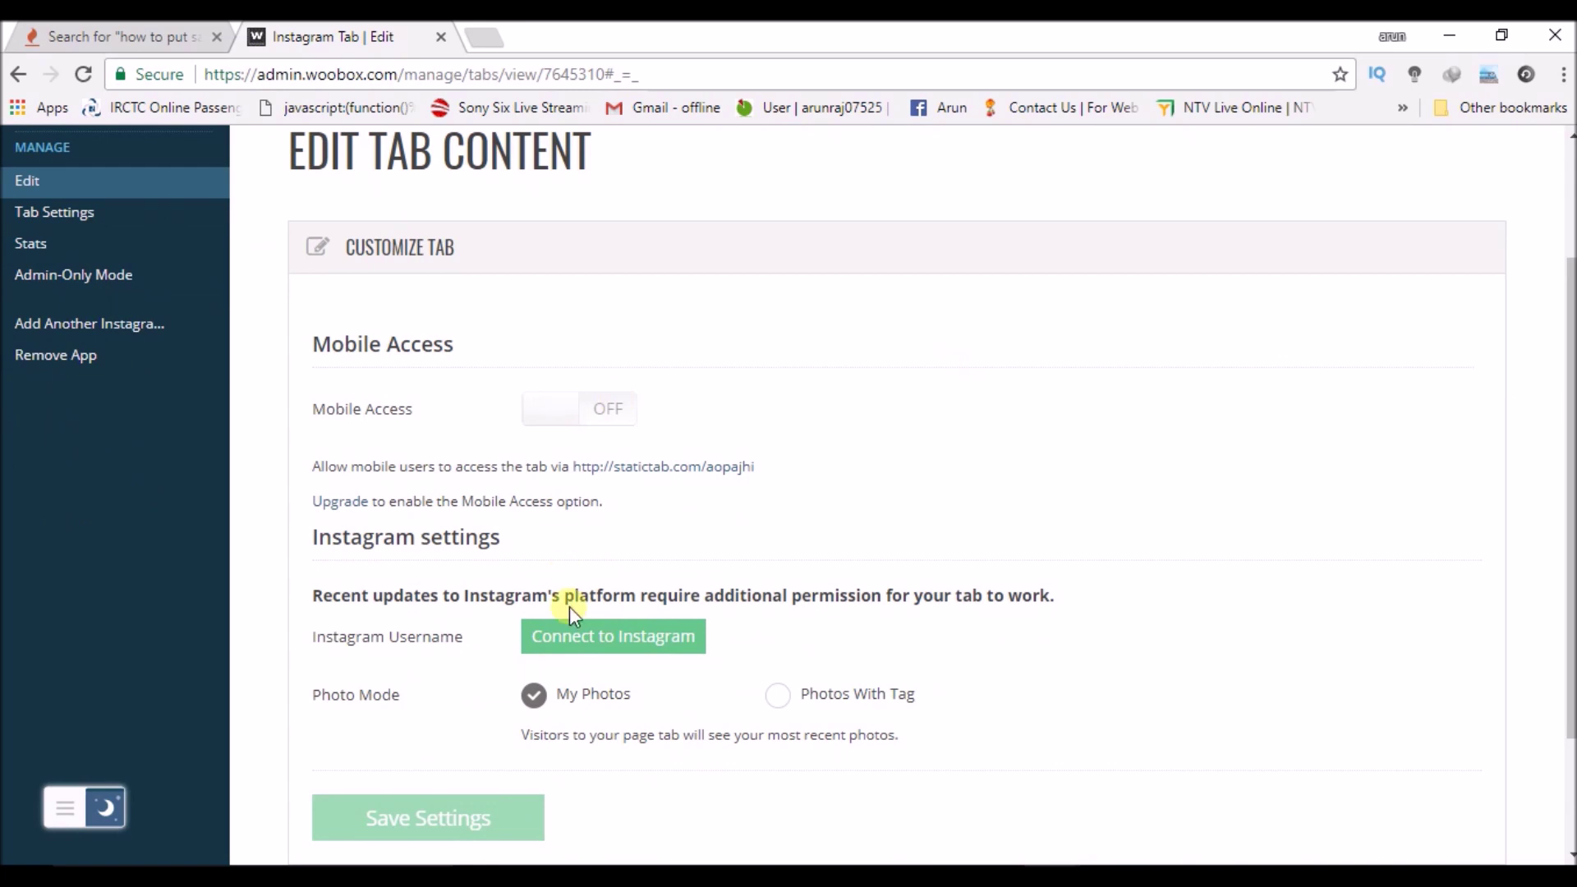
{"action": "left_click_drag", "start_coordinate": [1569, 431], "coordinate": [1569, 540]}
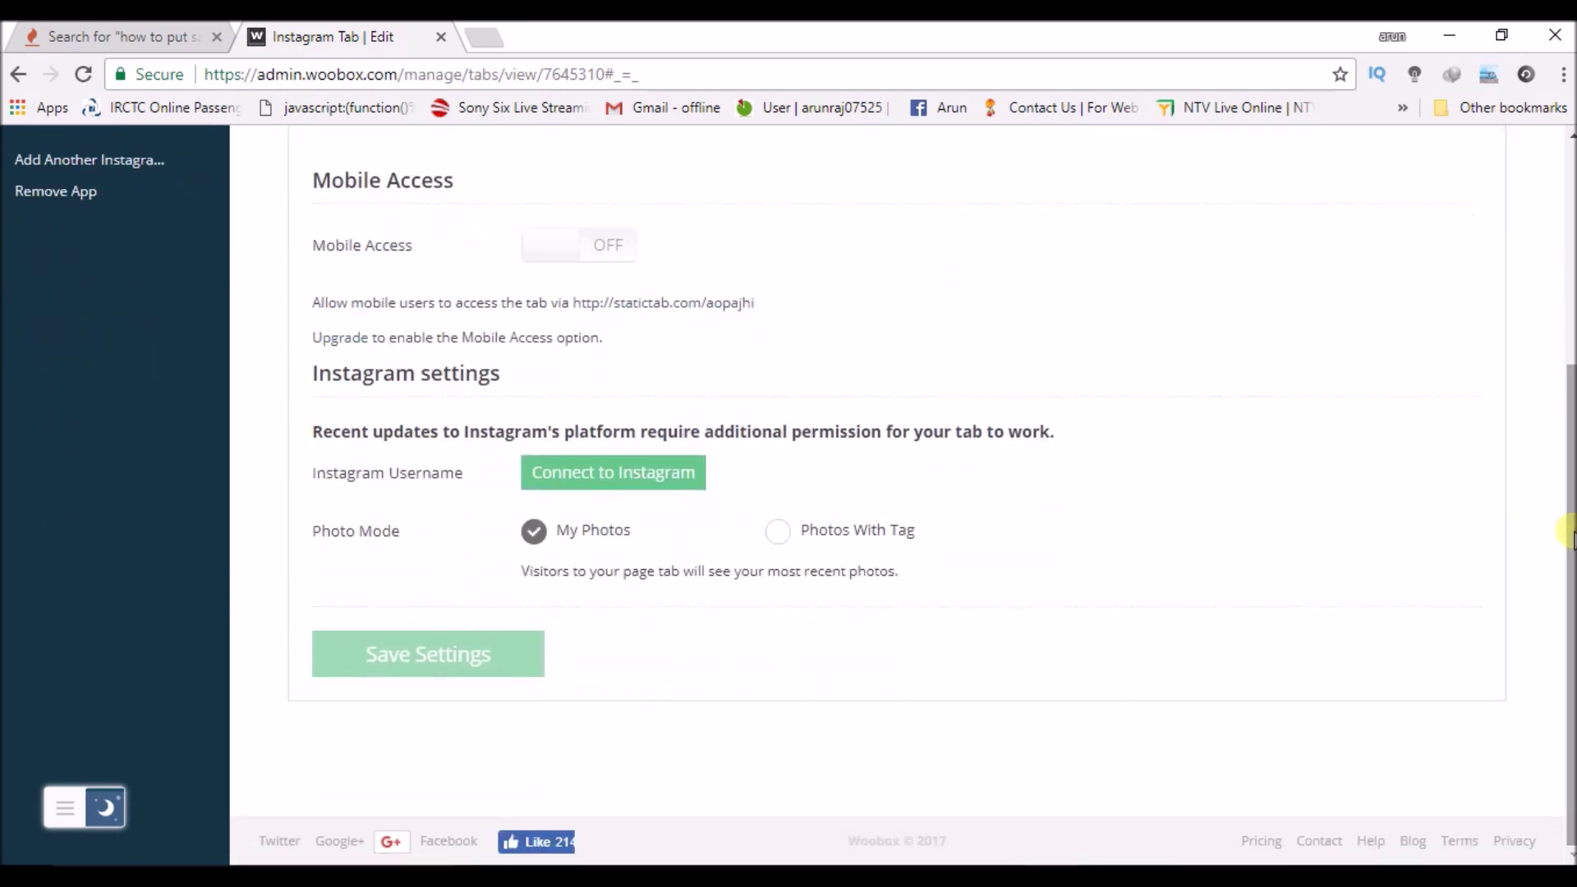
{"action": "left_click", "coordinate": [537, 534]}
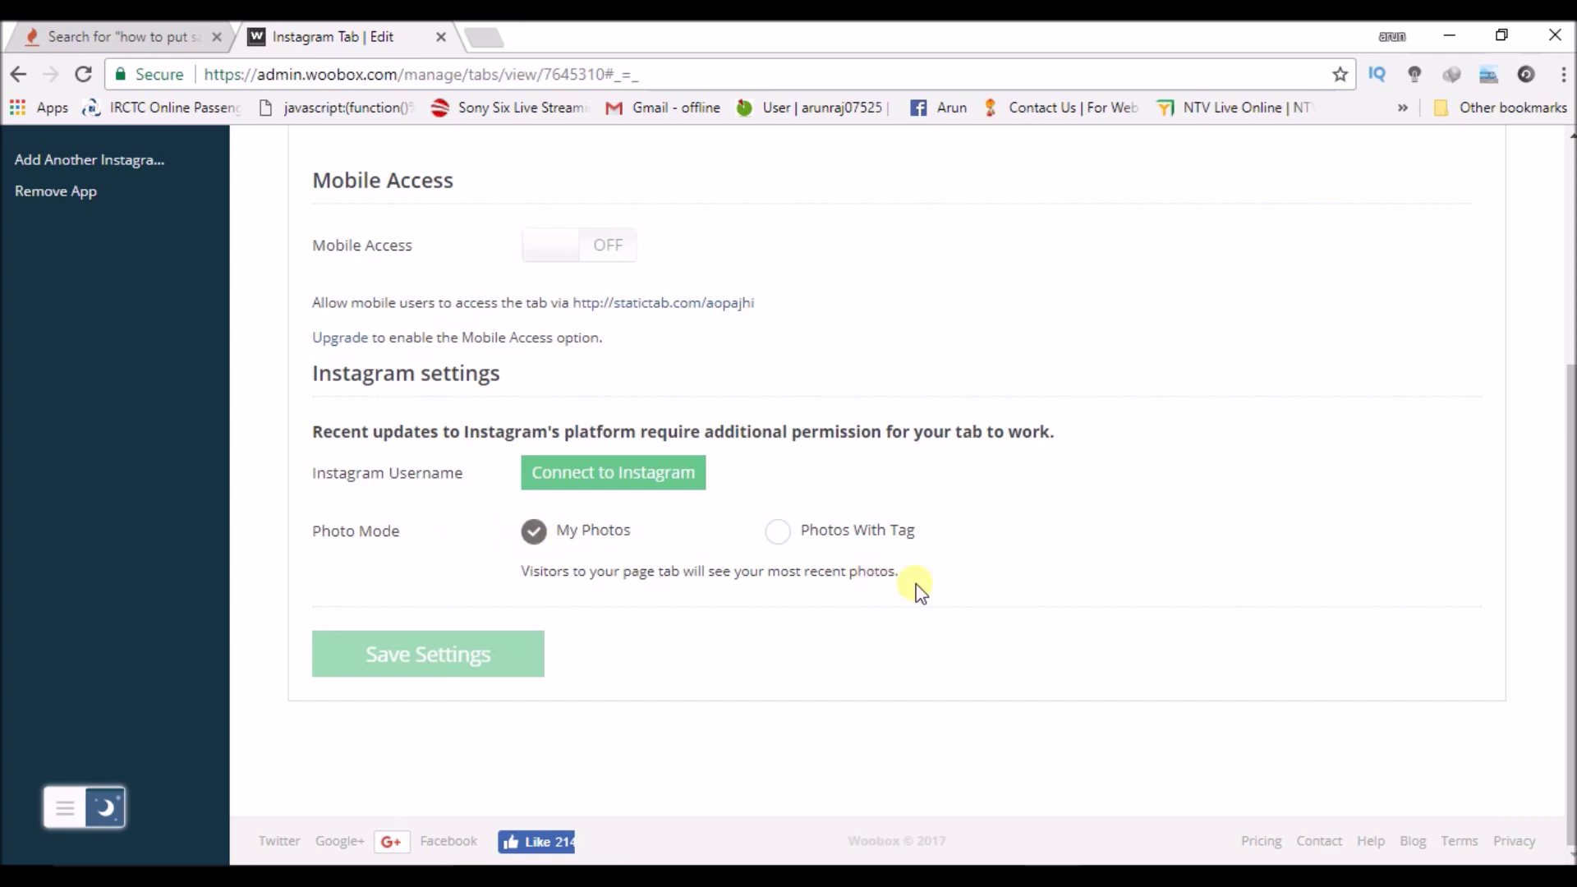
{"action": "left_click", "coordinate": [778, 532]}
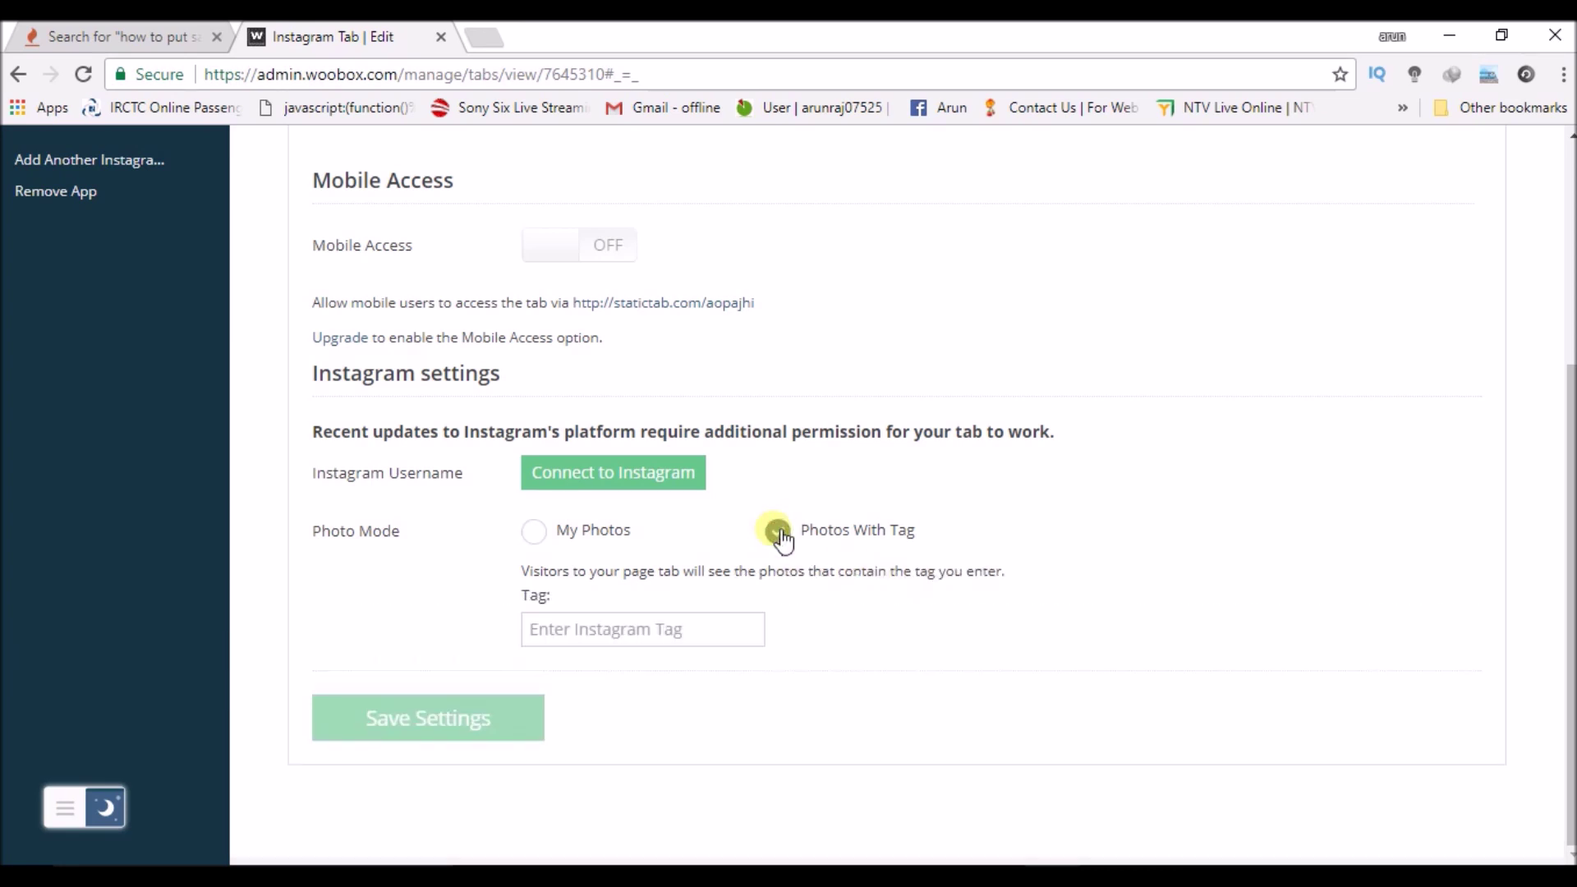
{"action": "left_click", "coordinate": [620, 645]}
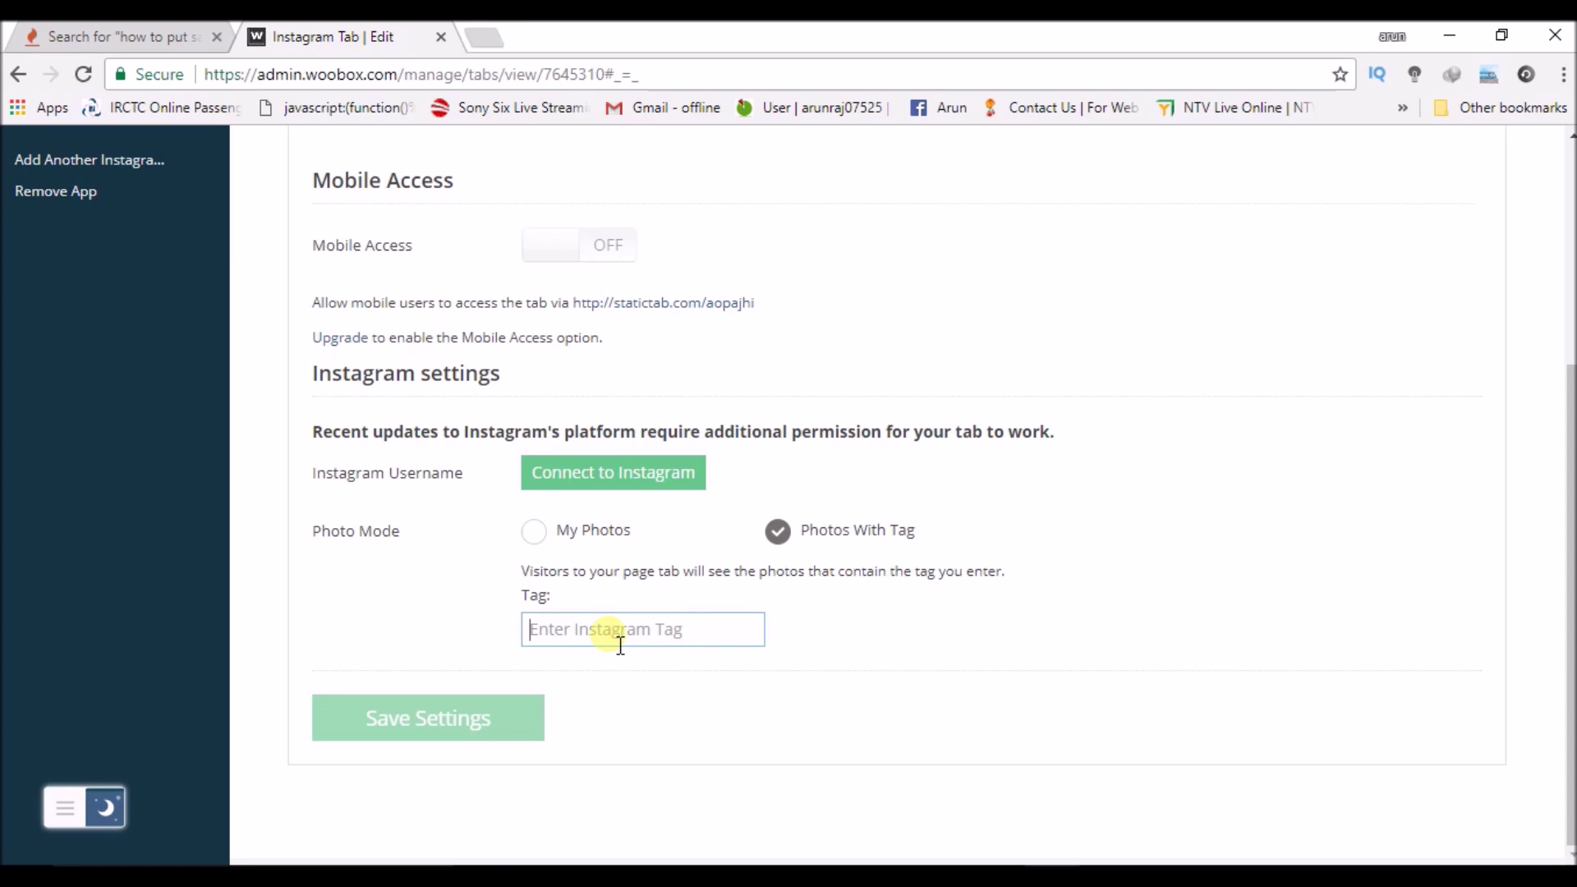
{"action": "left_click", "coordinate": [642, 481]}
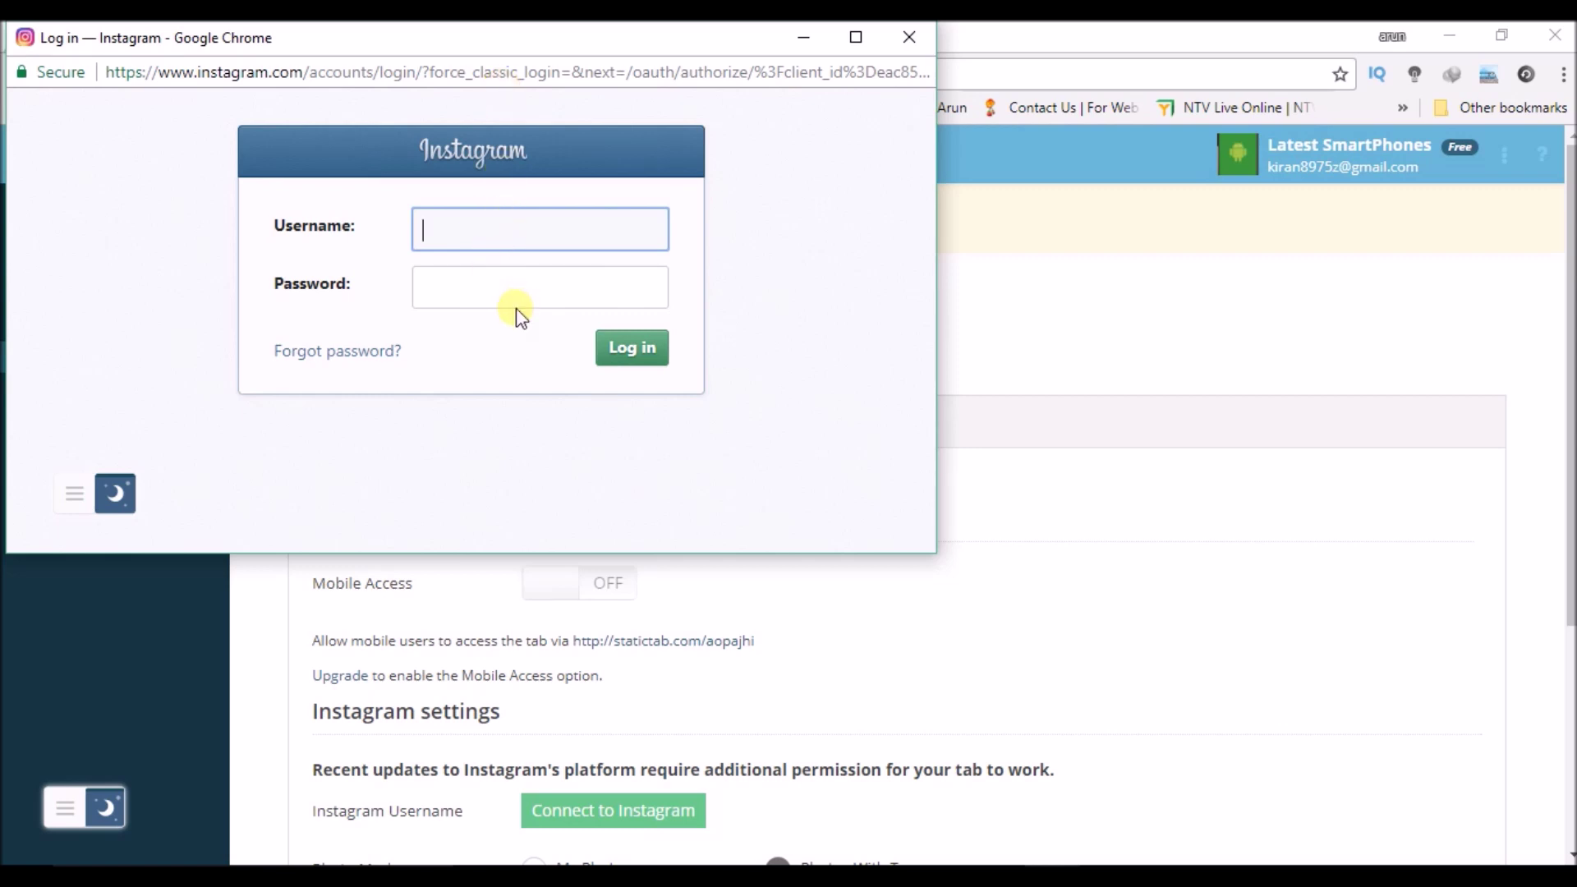
{"action": "left_click", "coordinate": [911, 37]}
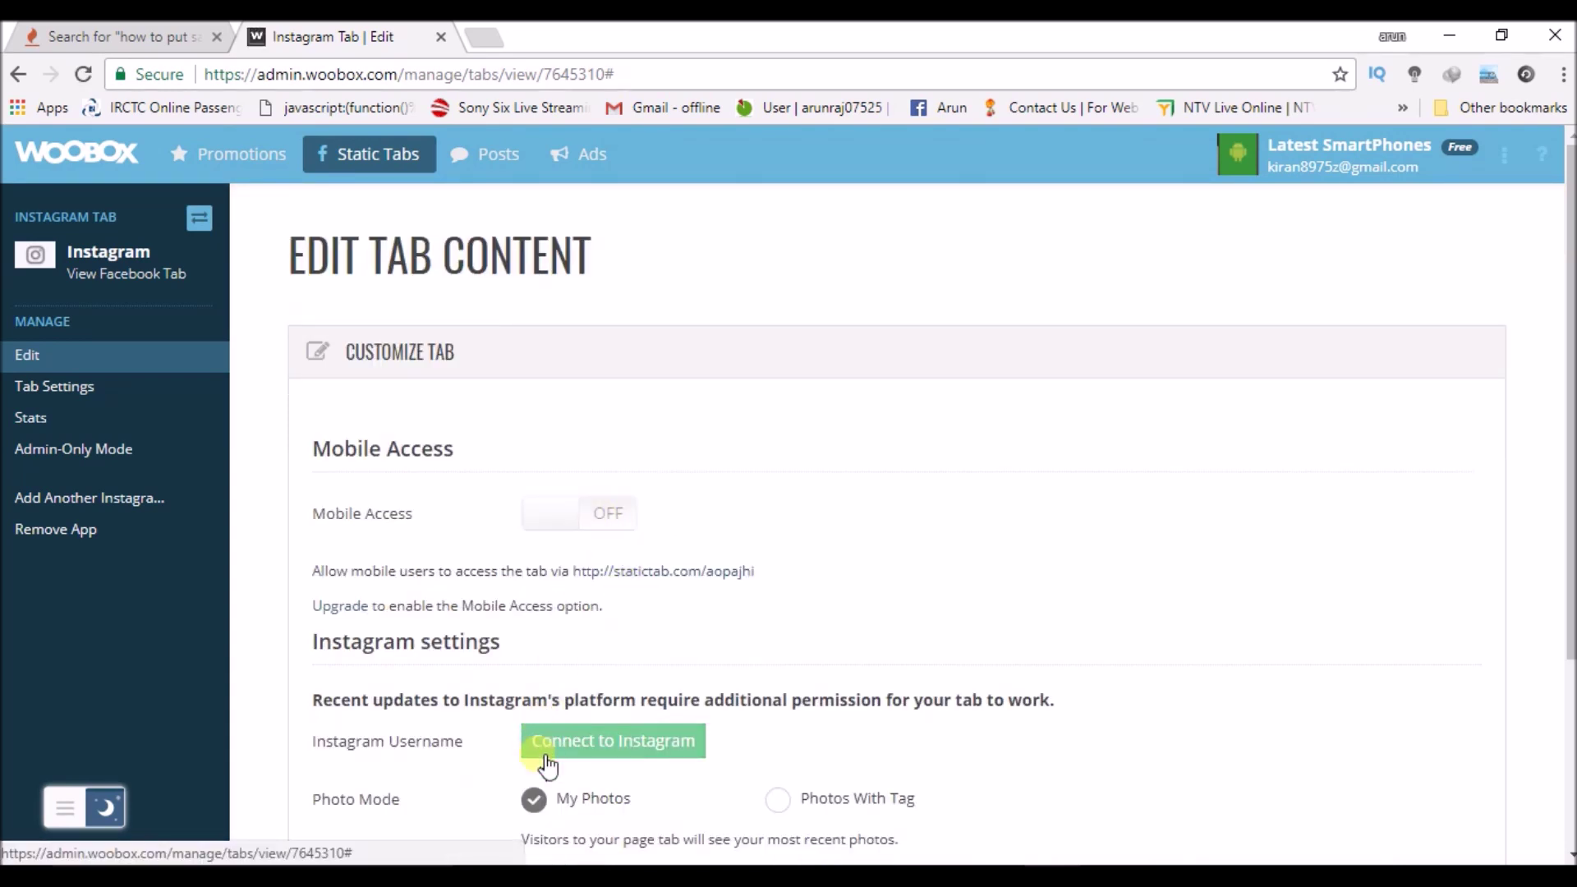
{"action": "left_click_drag", "start_coordinate": [1569, 409], "coordinate": [1559, 613]}
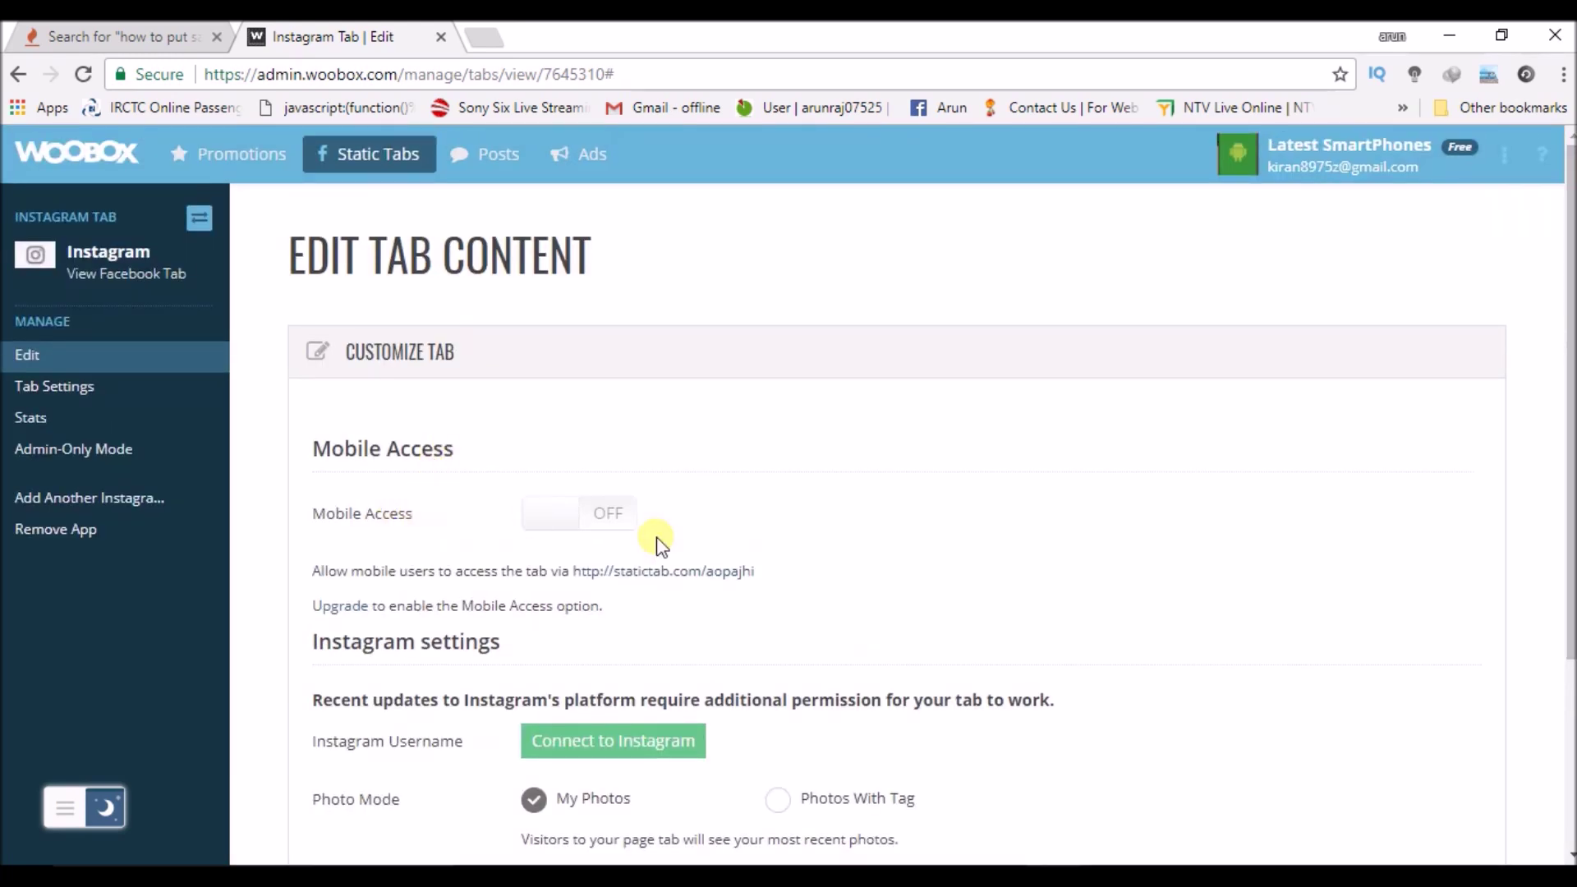
{"action": "left_click", "coordinate": [608, 513]}
{"action": "scroll", "coordinate": [1571, 378], "scroll_direction": "down", "scroll_amount": 1}
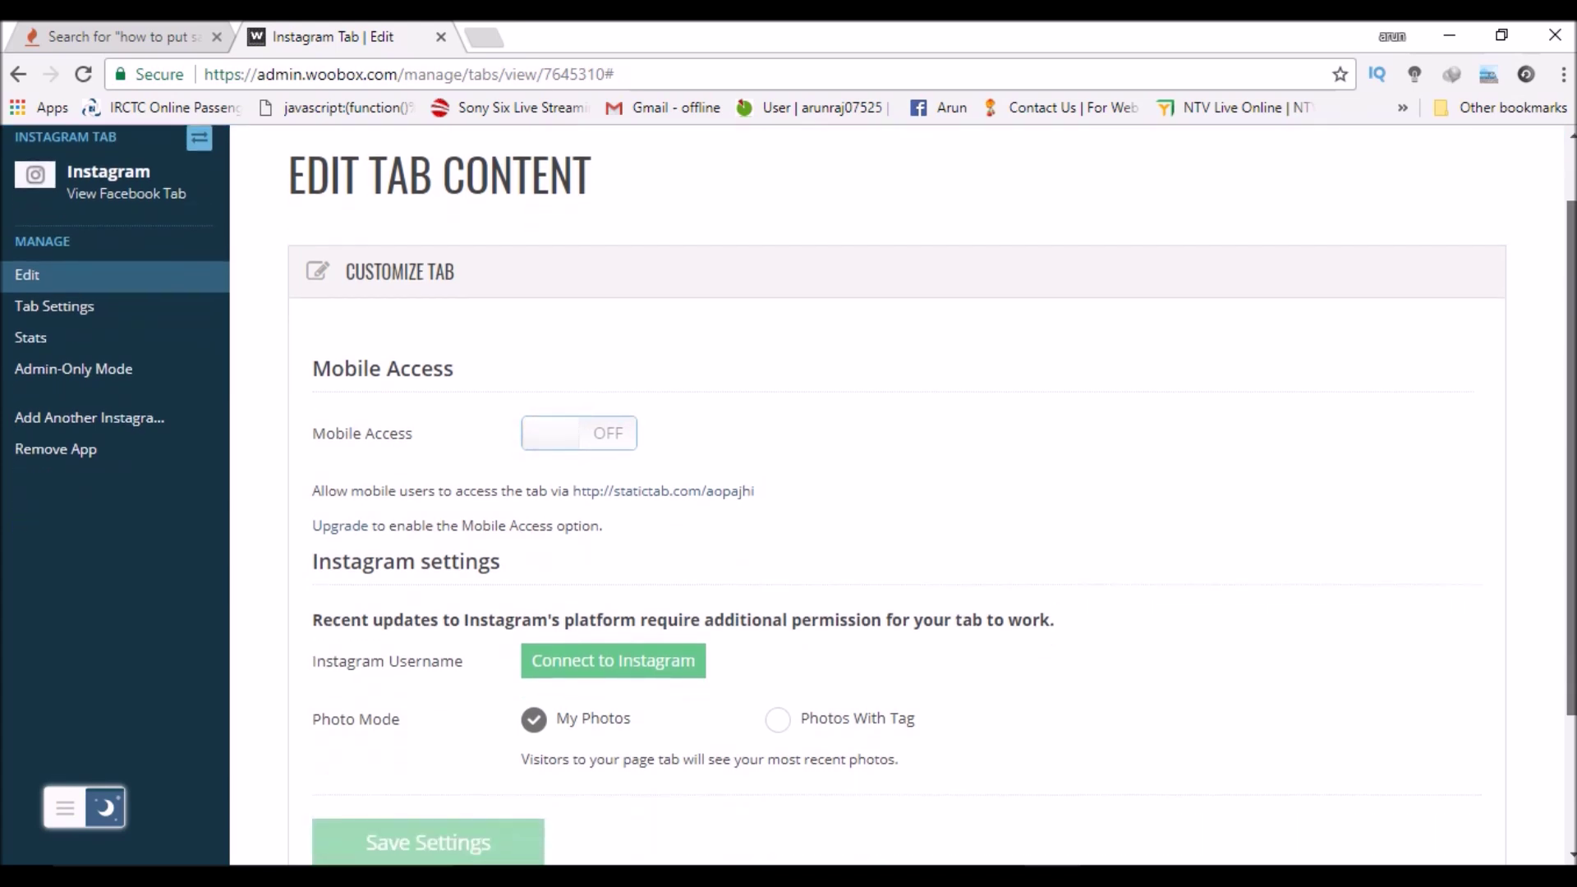
{"action": "scroll", "coordinate": [904, 492], "scroll_direction": "down", "scroll_amount": 2}
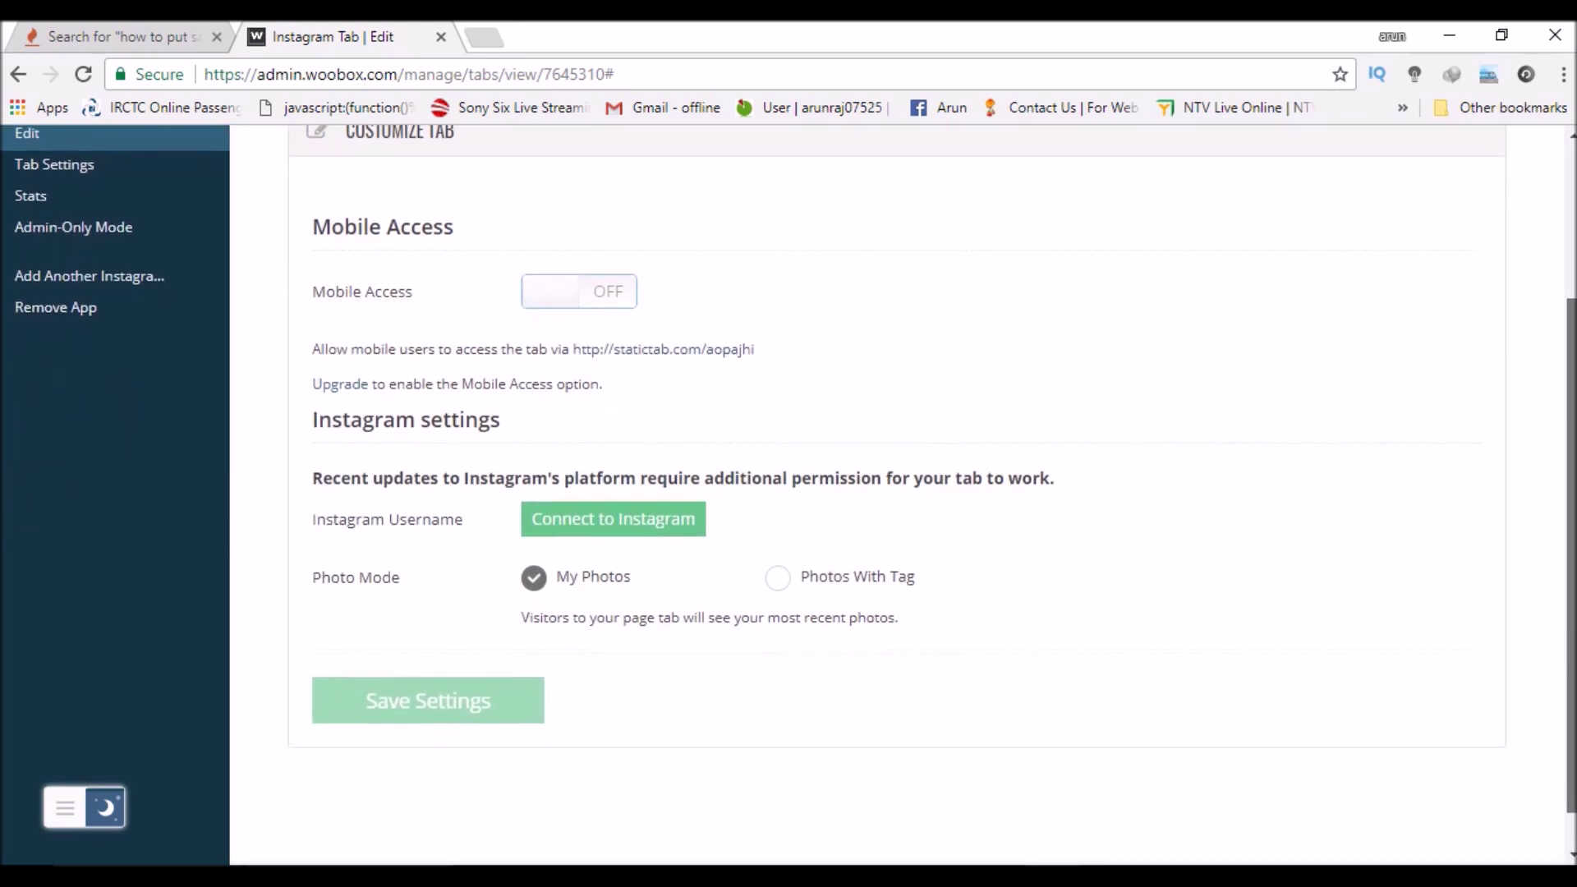
{"action": "scroll", "coordinate": [904, 468], "scroll_direction": "down", "scroll_amount": 1}
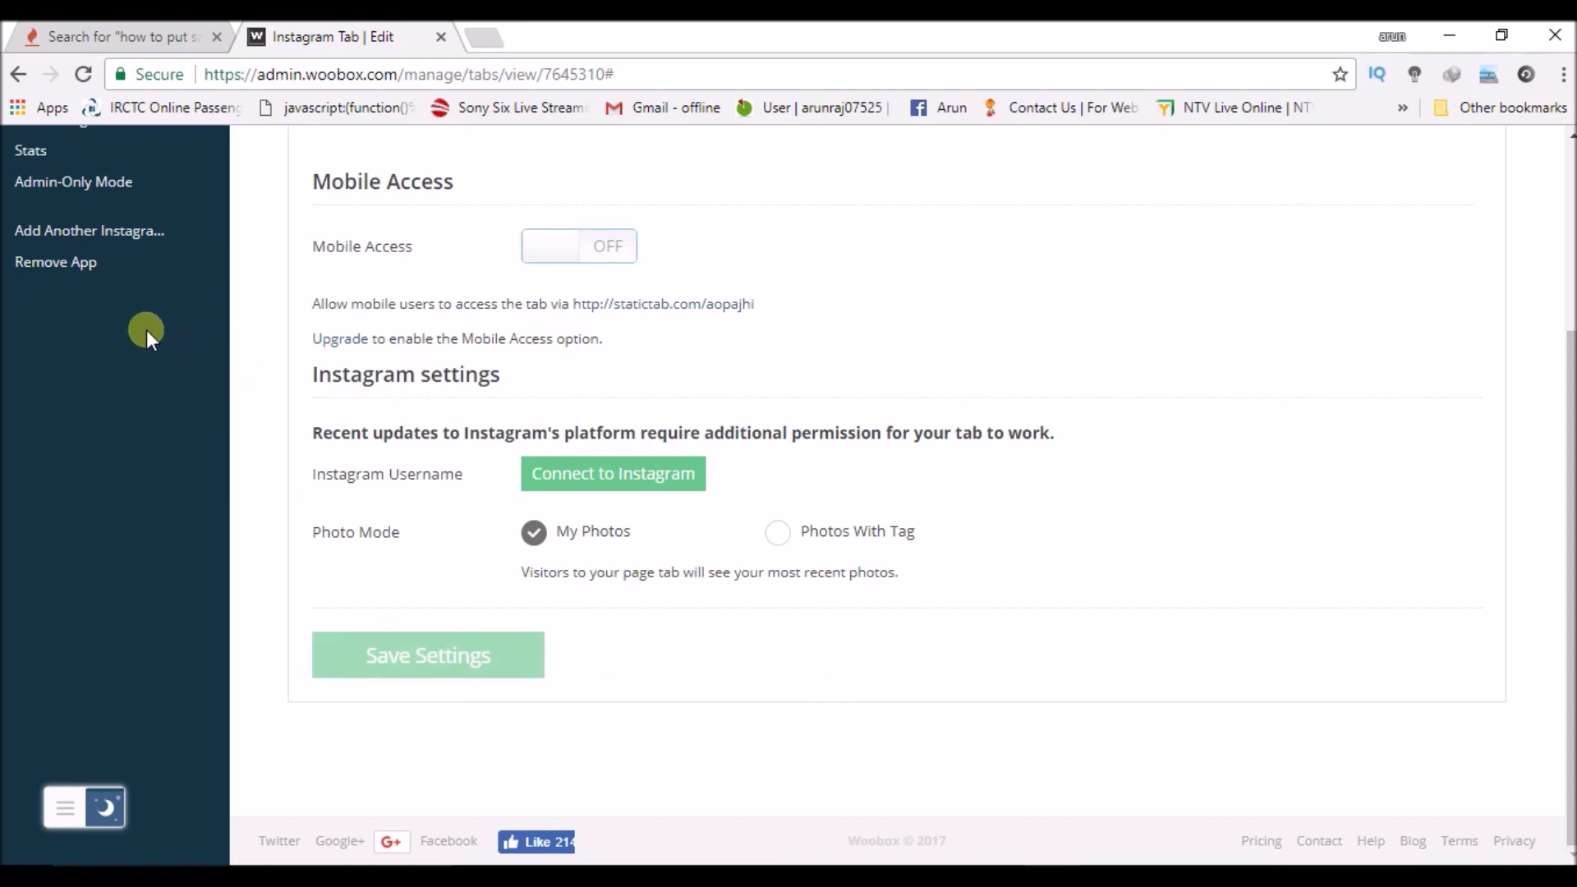
Step: Delete the Instagram tab app and reload the now-empty Instagram Tabs list
{"action": "left_click", "coordinate": [107, 264]}
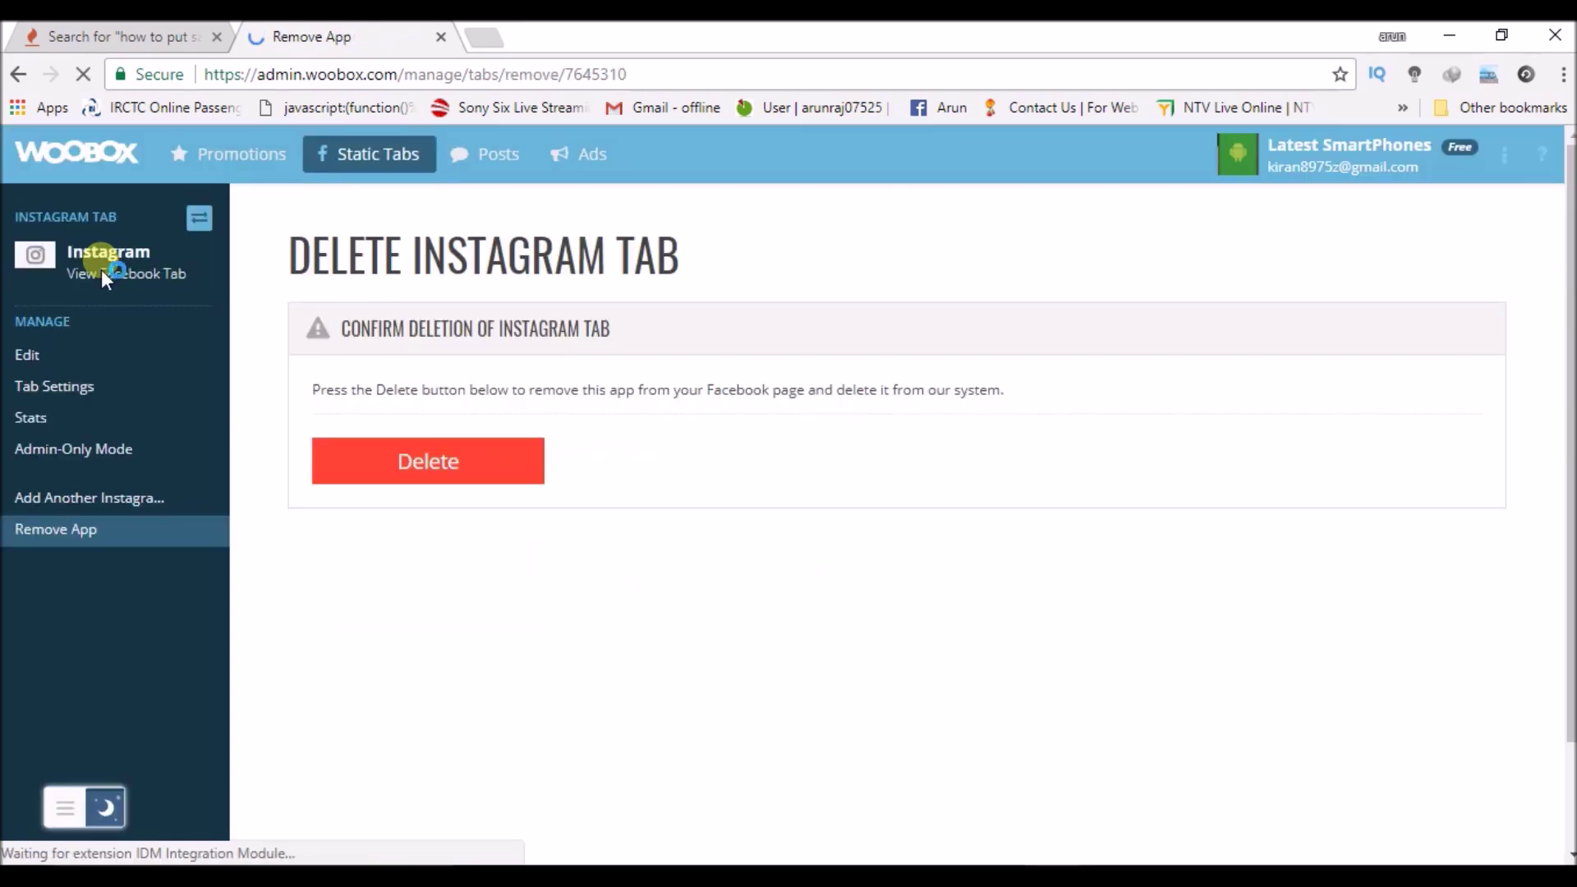
{"action": "left_click", "coordinate": [454, 472]}
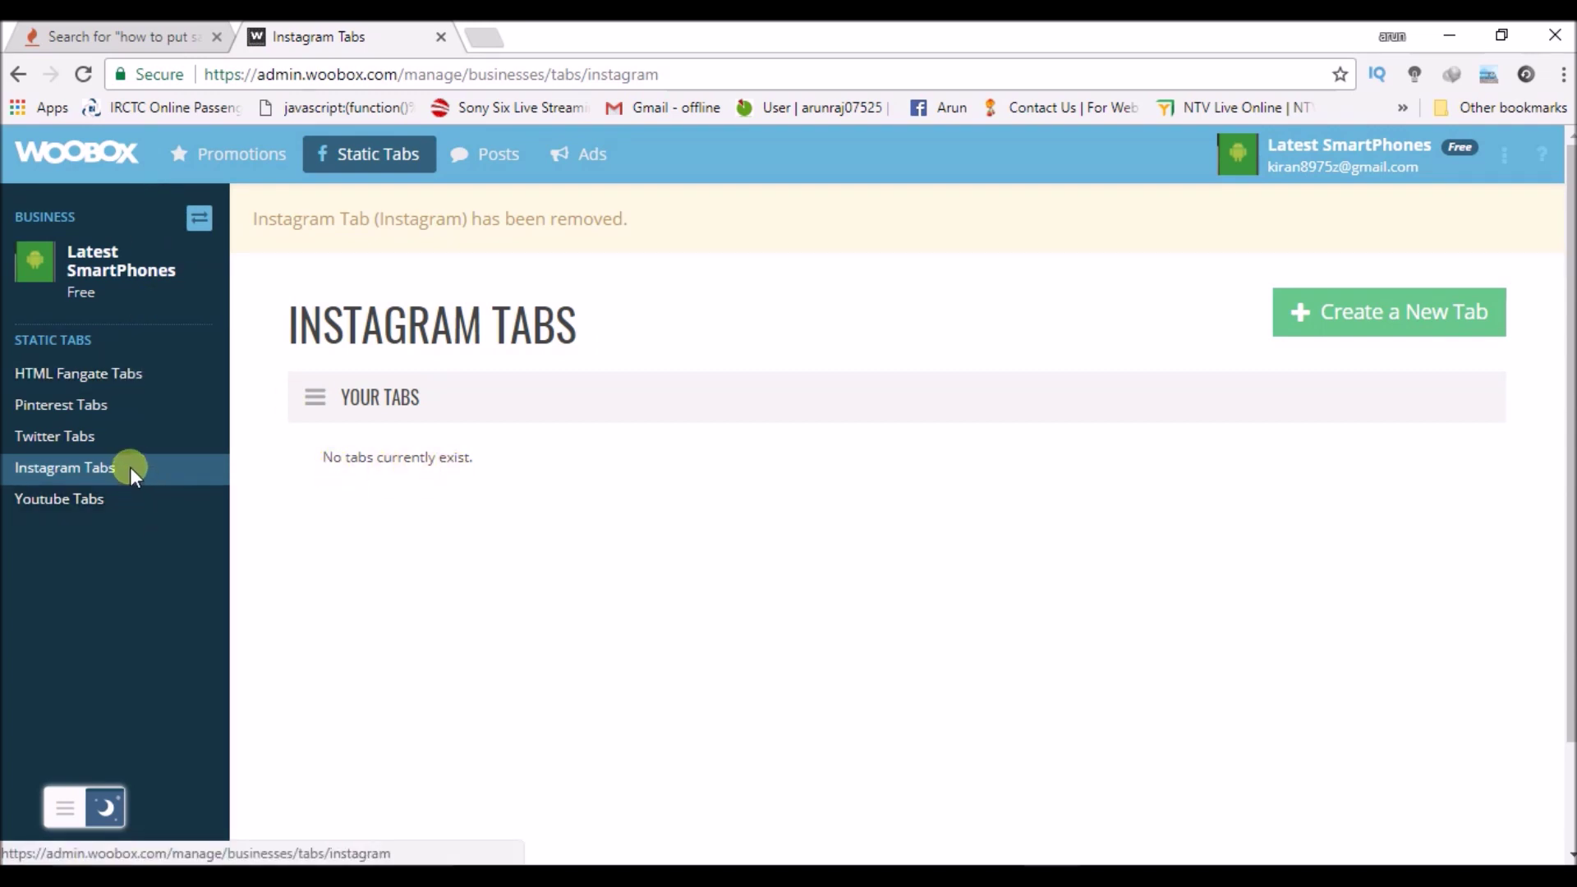
{"action": "left_click", "coordinate": [70, 472]}
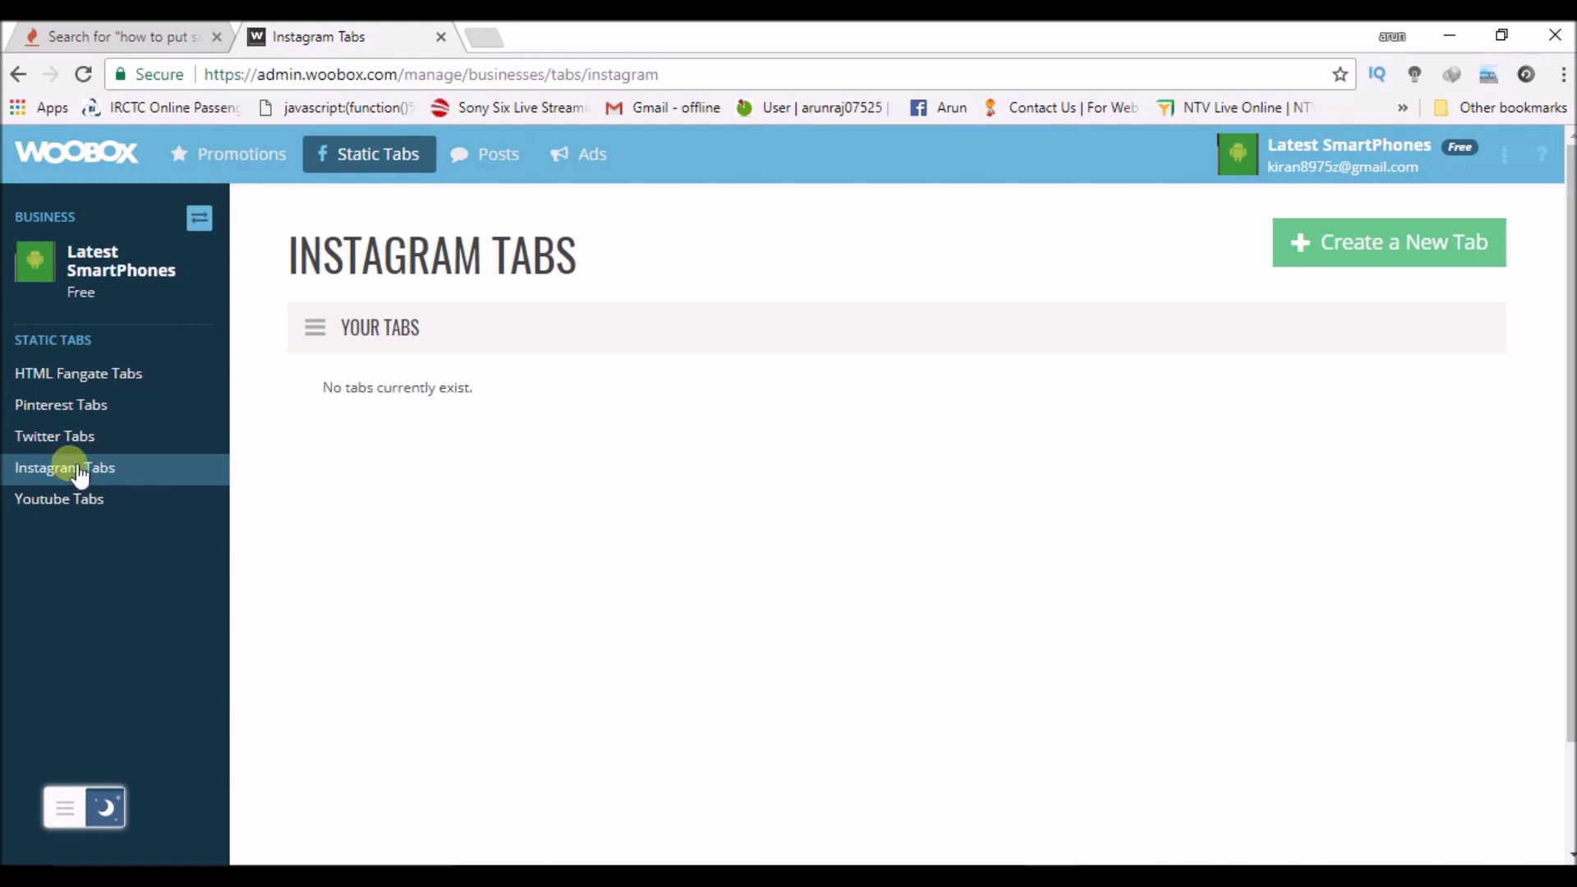
Step: Create a new tab of type Instagram Tab from the new-tab dropdown
{"action": "left_click", "coordinate": [1318, 248]}
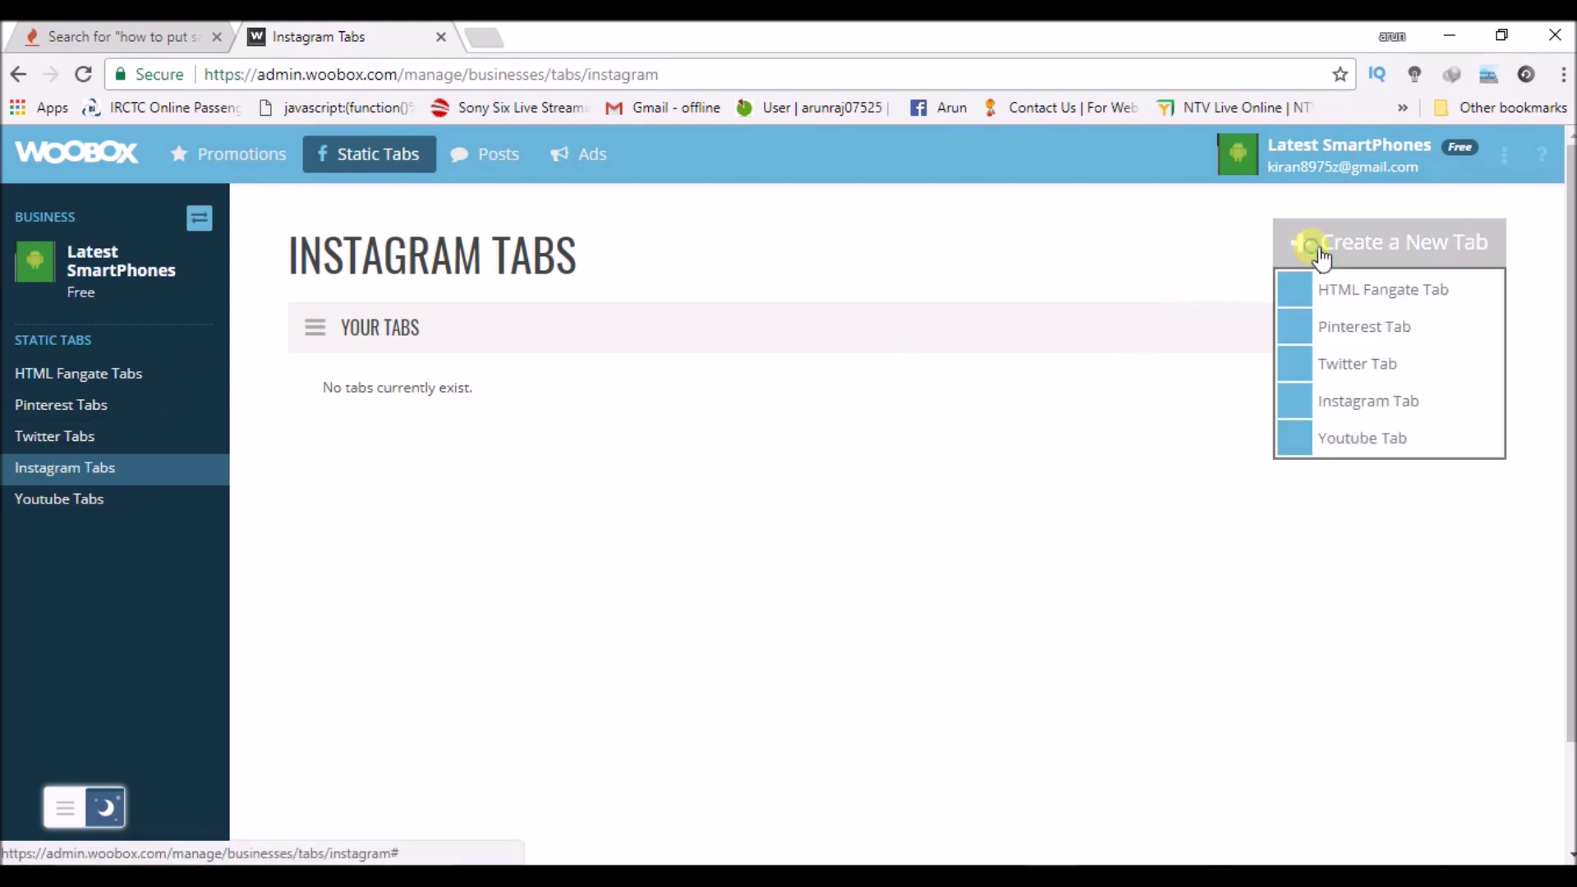
{"action": "left_click", "coordinate": [1366, 411]}
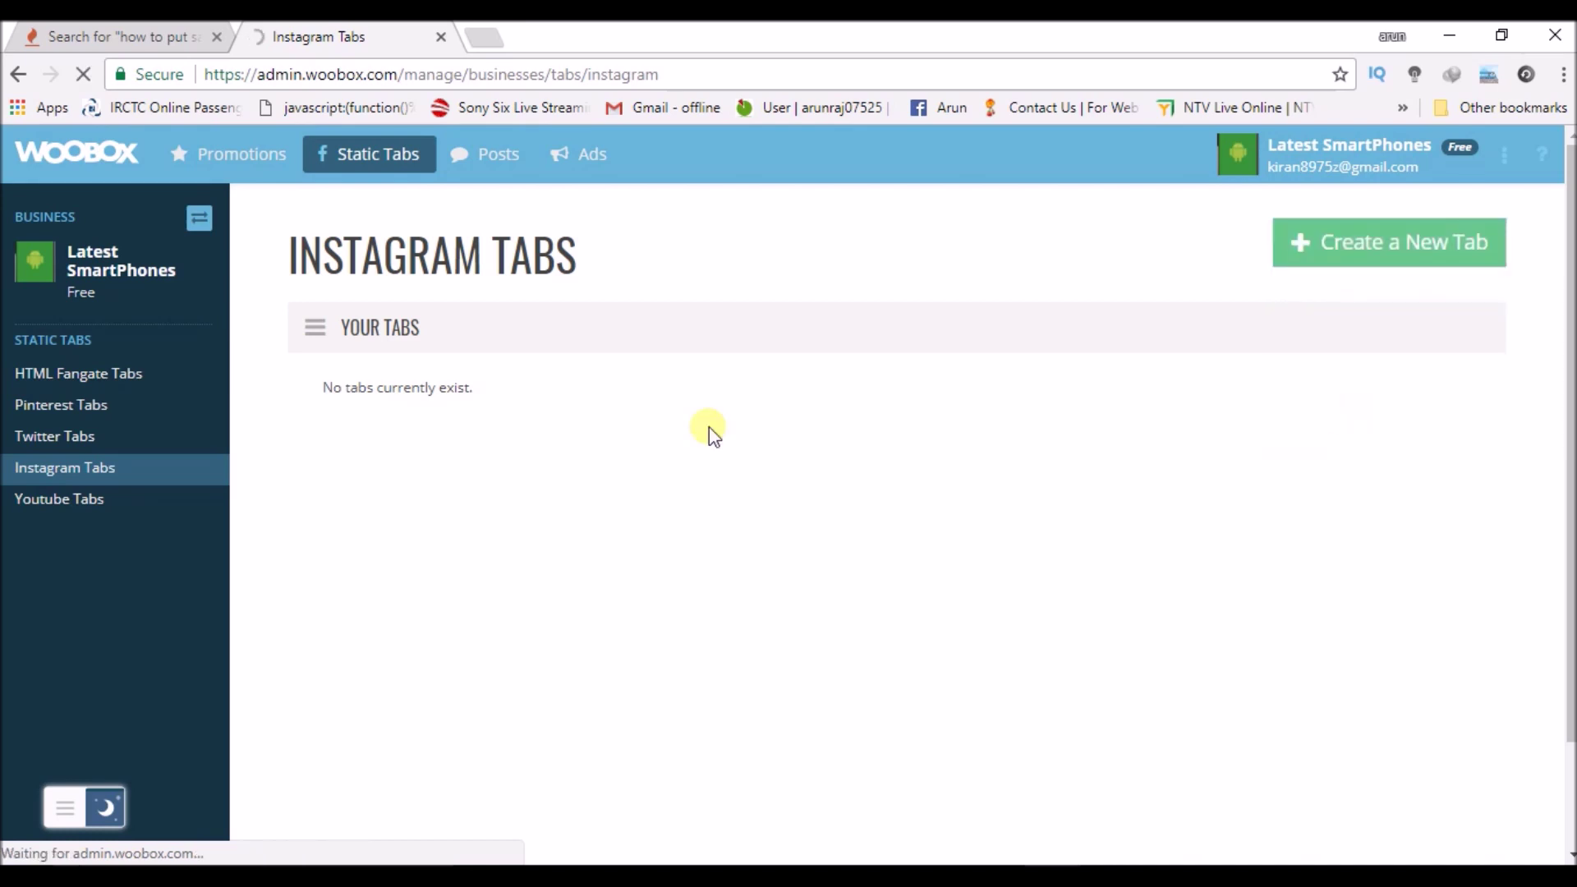